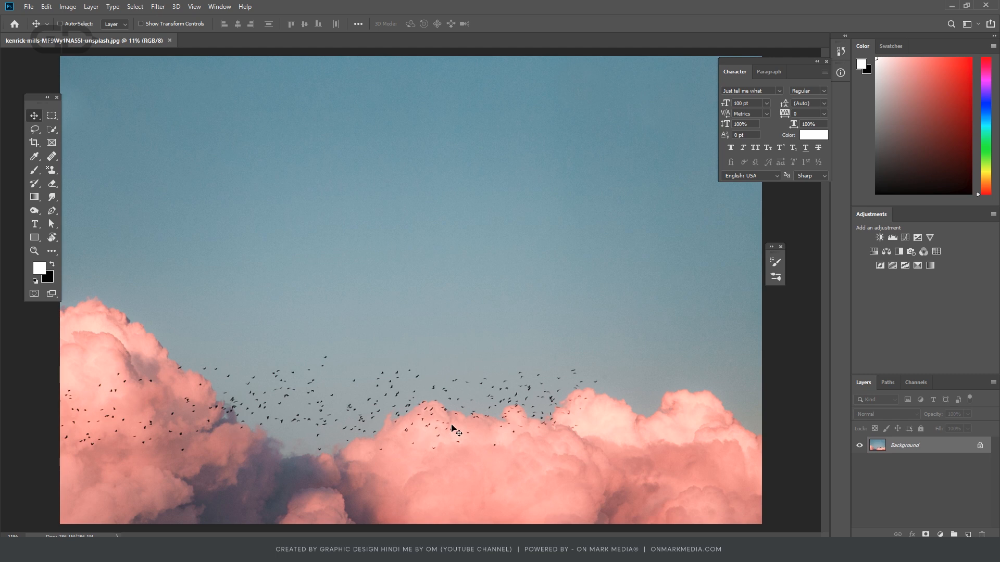
- Select the pink clouds along the lower part of the photo with the Quick Selection tool
left_click(53, 130)
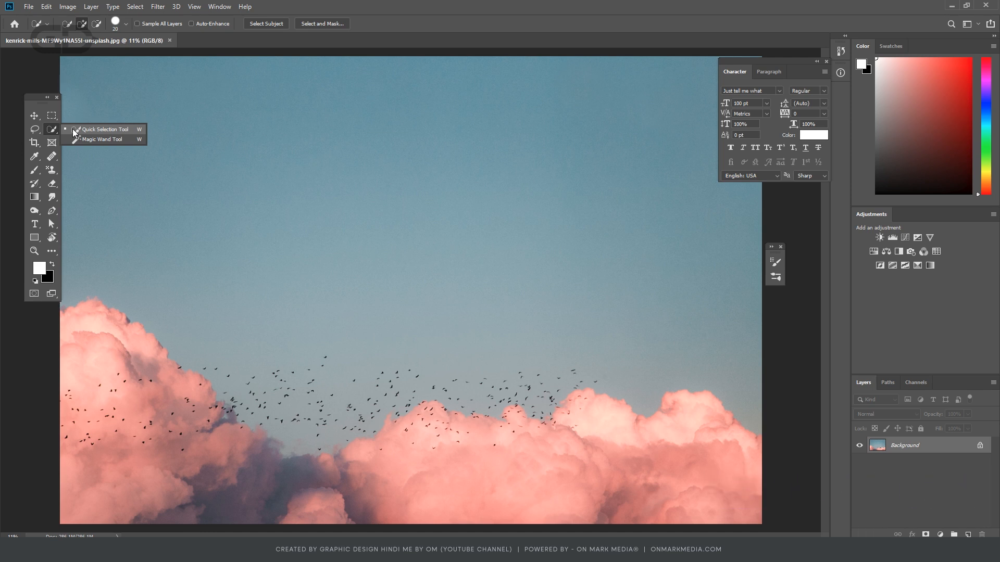
left_click(74, 131)
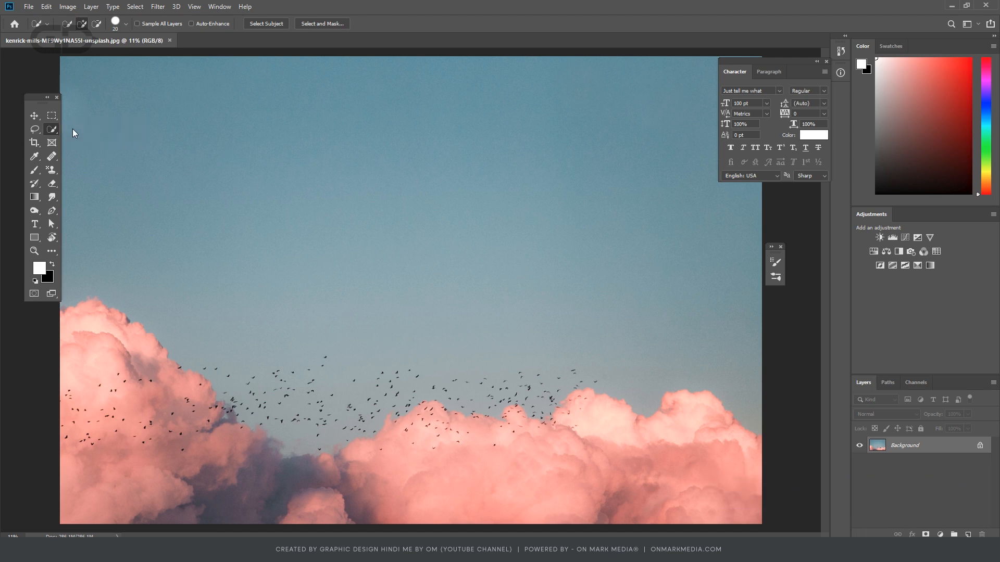
left_click_drag(81, 332, 156, 359)
mouse_move(165, 397)
left_mouse_down()
mouse_move(175, 416)
mouse_move(271, 470)
left_mouse_up()
mouse_move(368, 462)
left_mouse_down()
mouse_move(421, 430)
mouse_move(504, 445)
left_mouse_up()
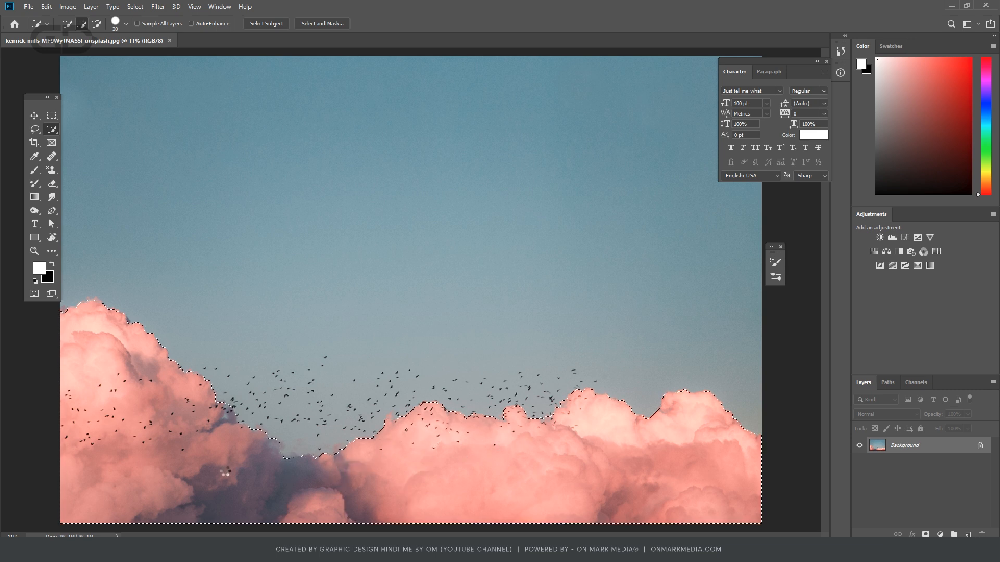
- Try to add individual birds in the sky above the clouds to the quick selection
scroll(186, 445, "up", 5)
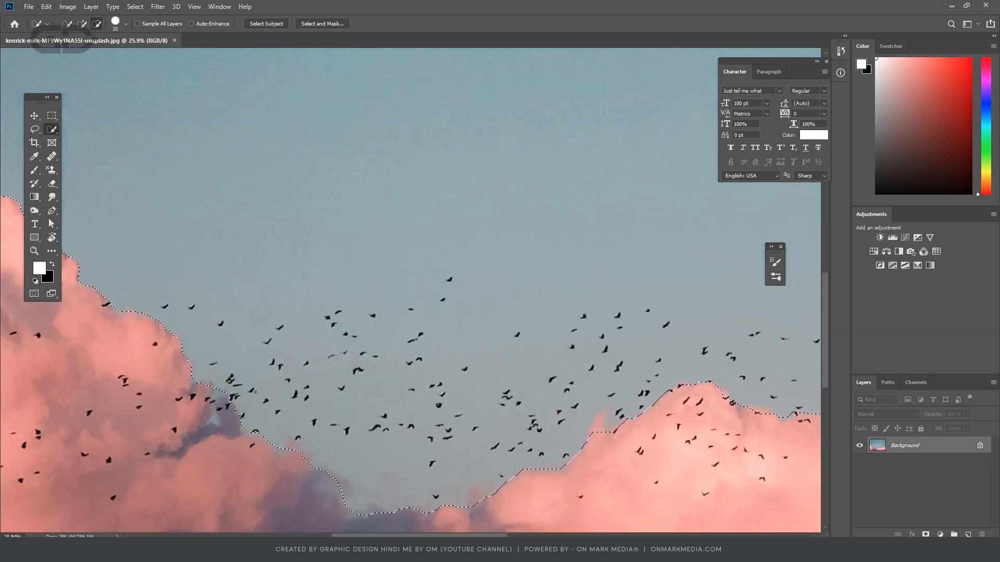
scroll(254, 409, "up", 2)
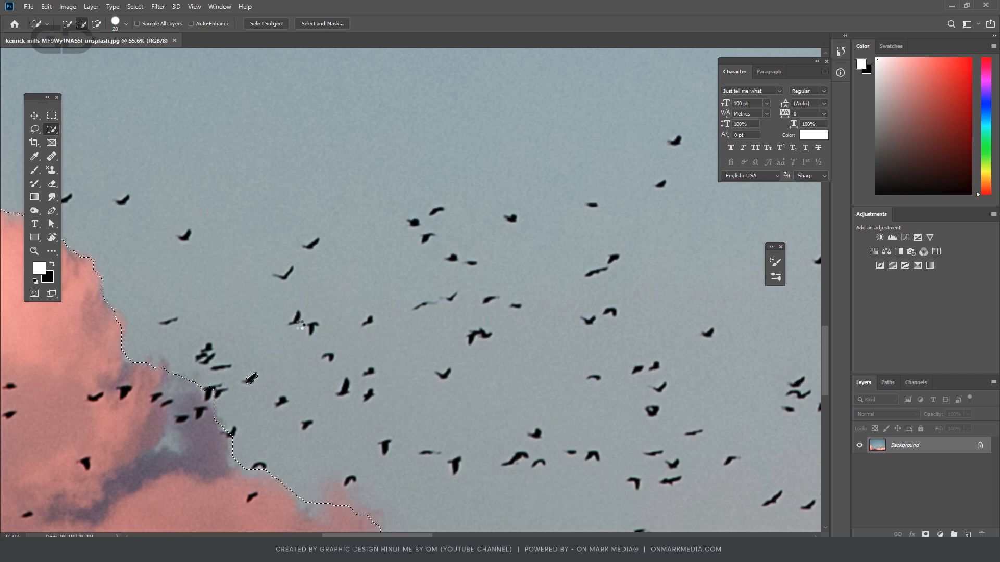
scroll(297, 323, "up", 1)
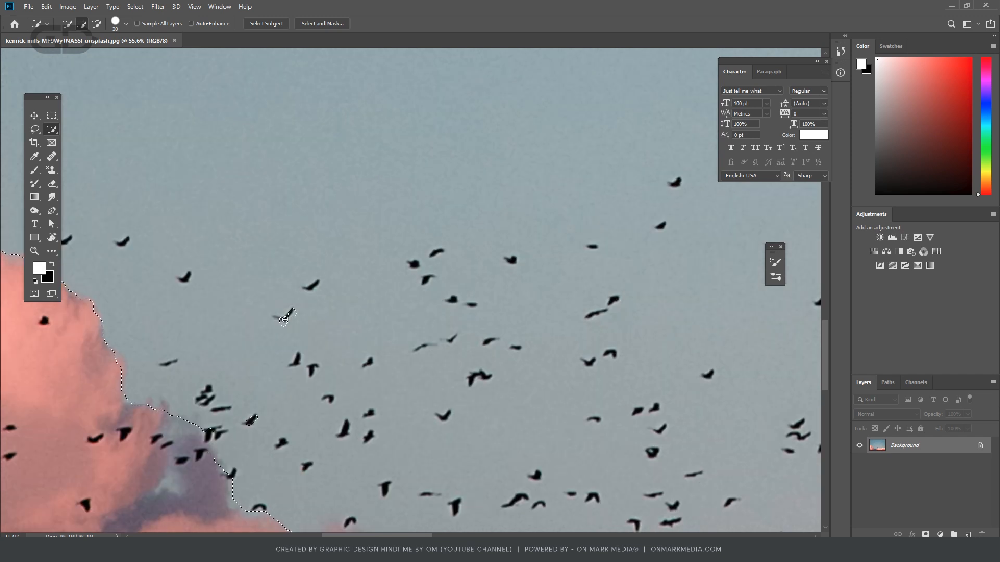
left_click(317, 284)
scroll(315, 306, "down", 1)
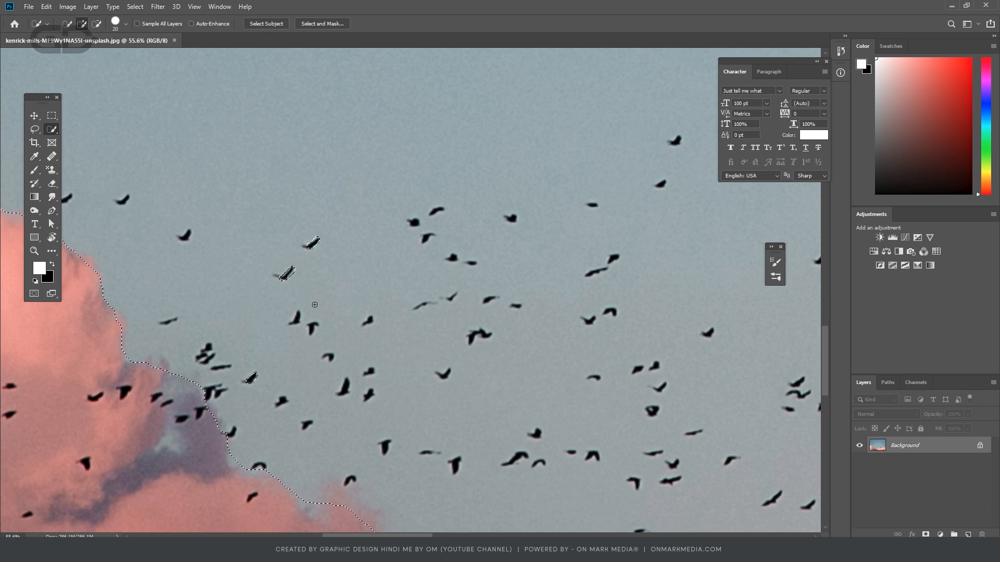
- Try to select the pink and shadowed cloud areas with the Magic Wand tool at a tolerance of 32
right_click(52, 129)
left_click(87, 139)
key("ctrl+0")
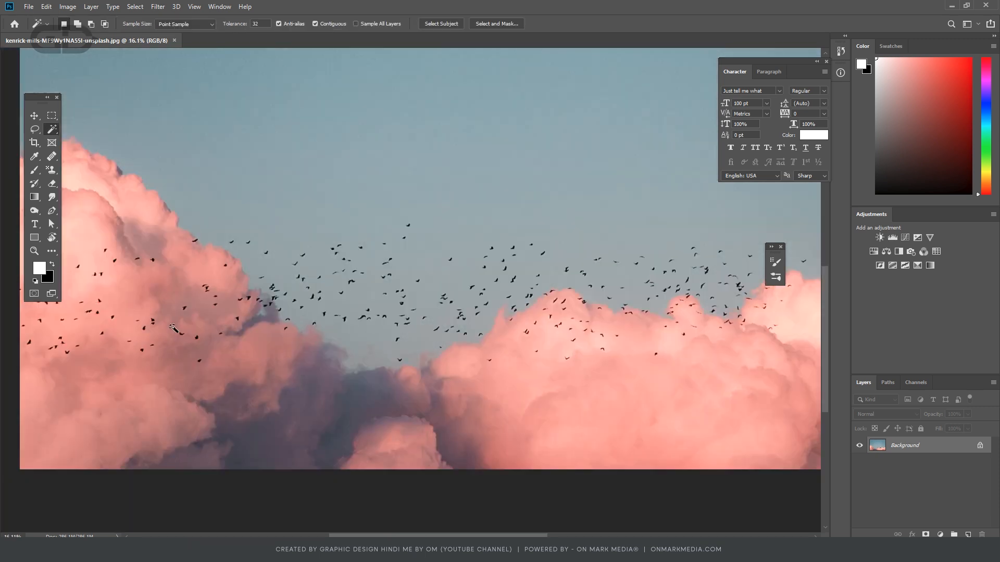
left_click(138, 288)
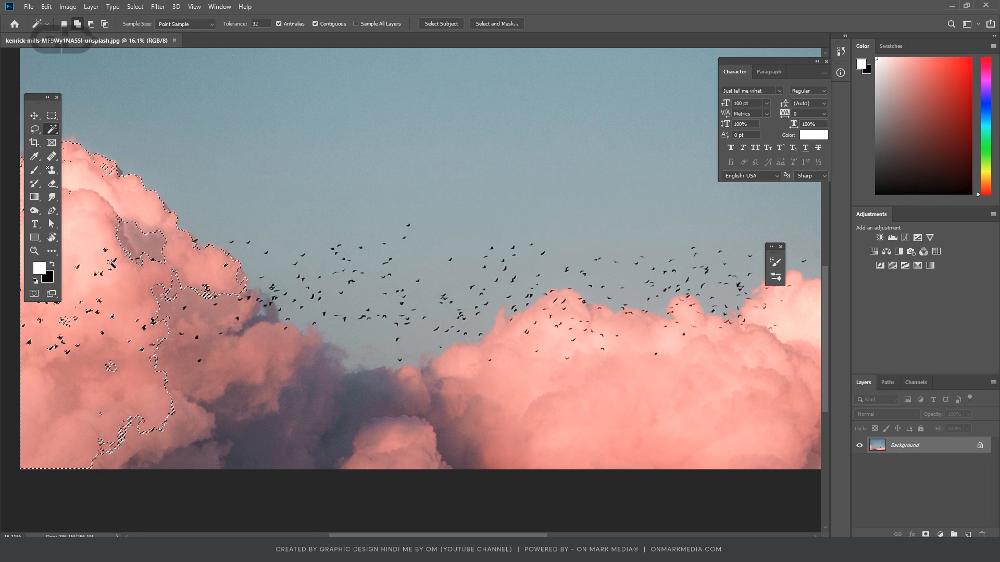
left_click(132, 241, "shift")
left_click(271, 393, "shift")
left_click(383, 400, "shift")
left_click(719, 379, "shift")
left_click(475, 423, "shift")
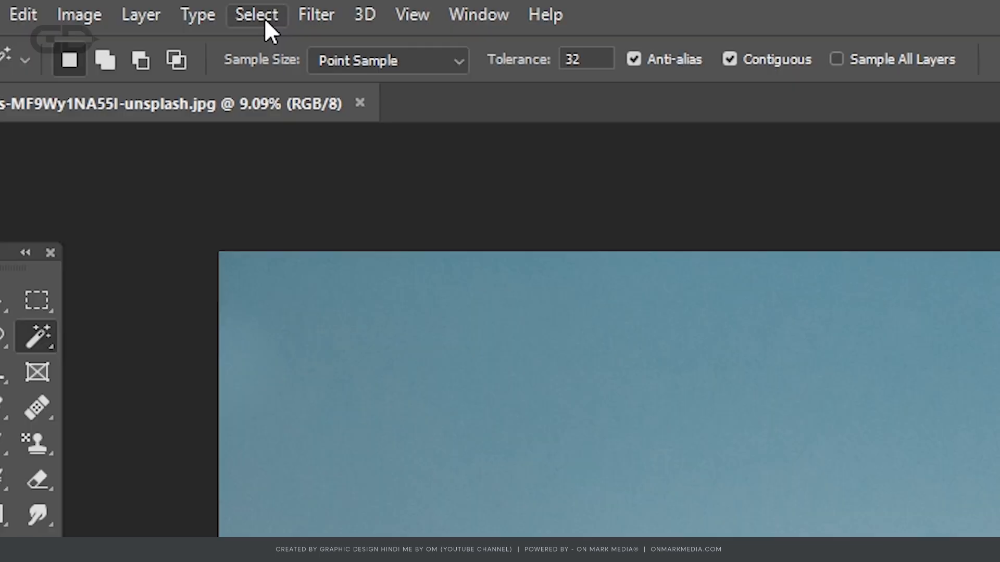
- Start a Color Range selection and move its dialog over the image
left_click(138, 7)
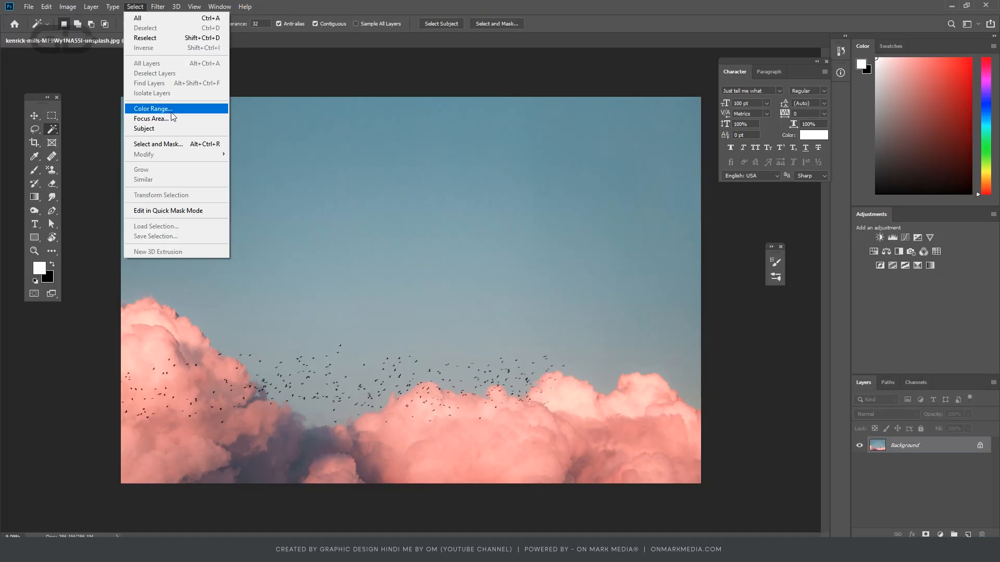
left_click(359, 283)
left_click_drag(753, 129, 523, 143)
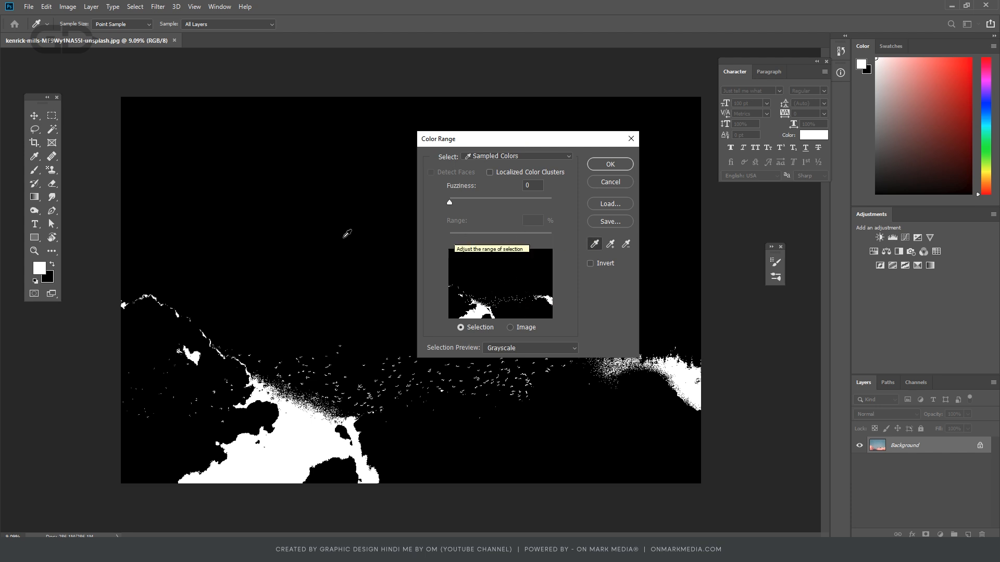
- Try sampling single blue tones from different parts of the sky for the Color Range selection
left_click(363, 227)
left_click(298, 291)
left_click(231, 158)
left_click(338, 177)
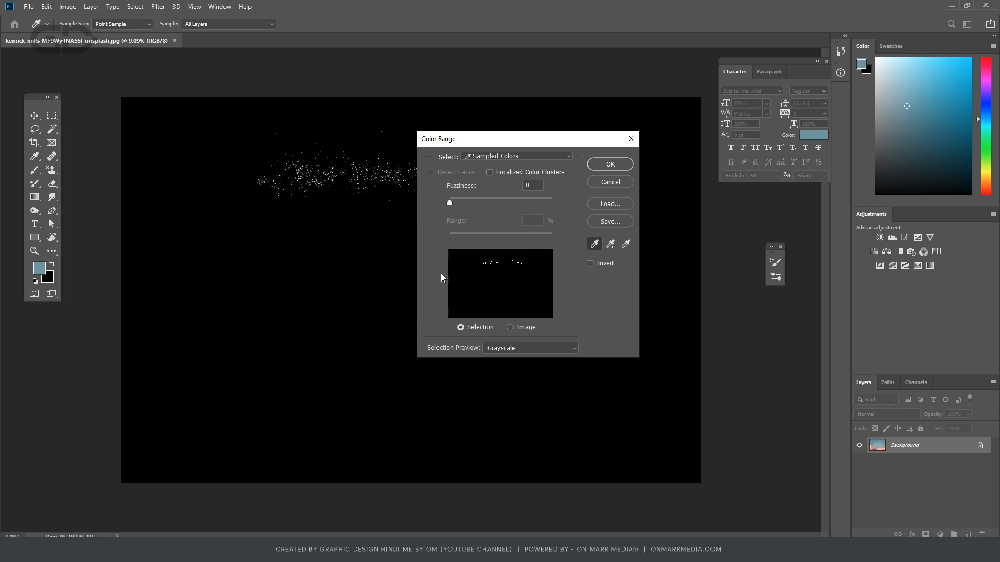
left_click(160, 119)
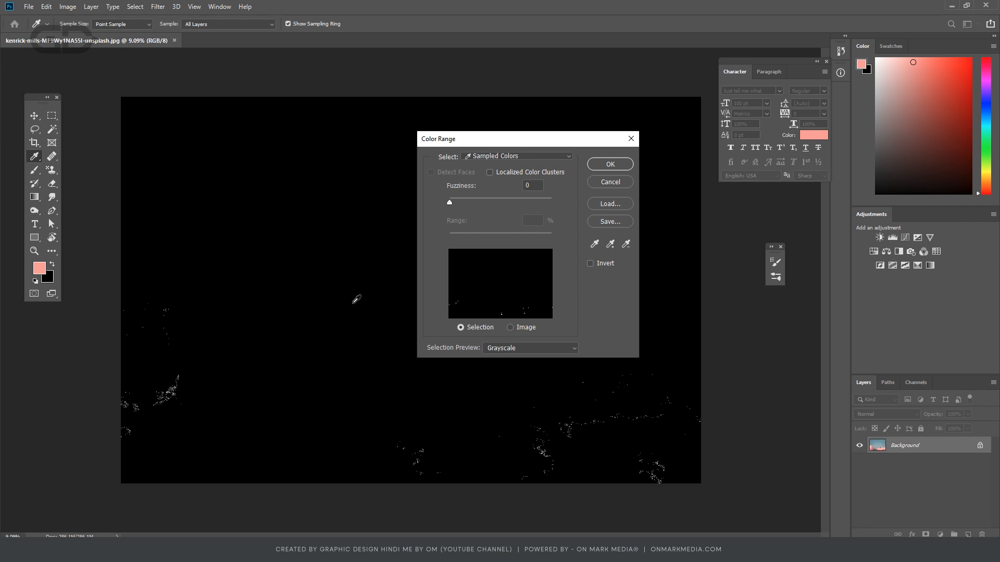
- Try sampling single pink and shadow tones across the clouds, each replacing the previous Color Range sample
left_click(152, 362)
left_click(175, 416)
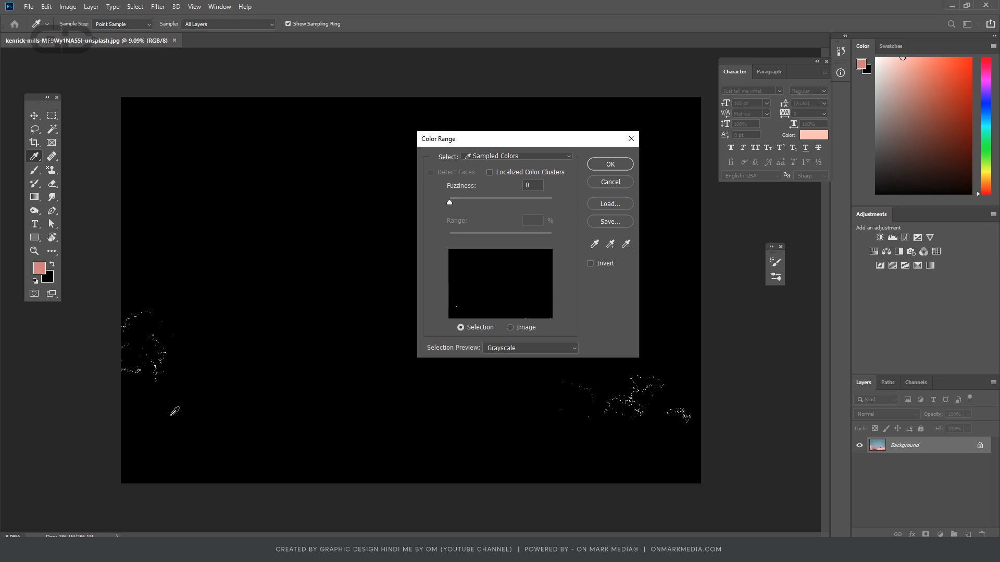
left_click(244, 429)
left_click(298, 431)
left_click(403, 443)
left_click(600, 425)
left_click(372, 410)
left_click(246, 401)
left_click(226, 436)
left_click(275, 439)
left_click(174, 423)
left_click(190, 377)
left_click(188, 405)
left_click(210, 425)
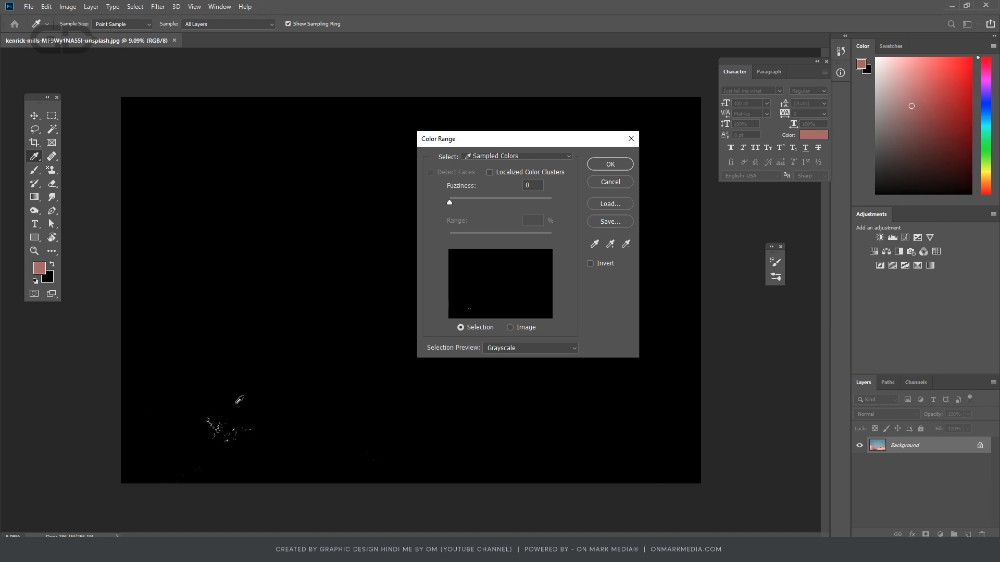
- Use Add to Sample to include the cloud tones from the left bank to the central valley in the Color Range selection
left_click(611, 245)
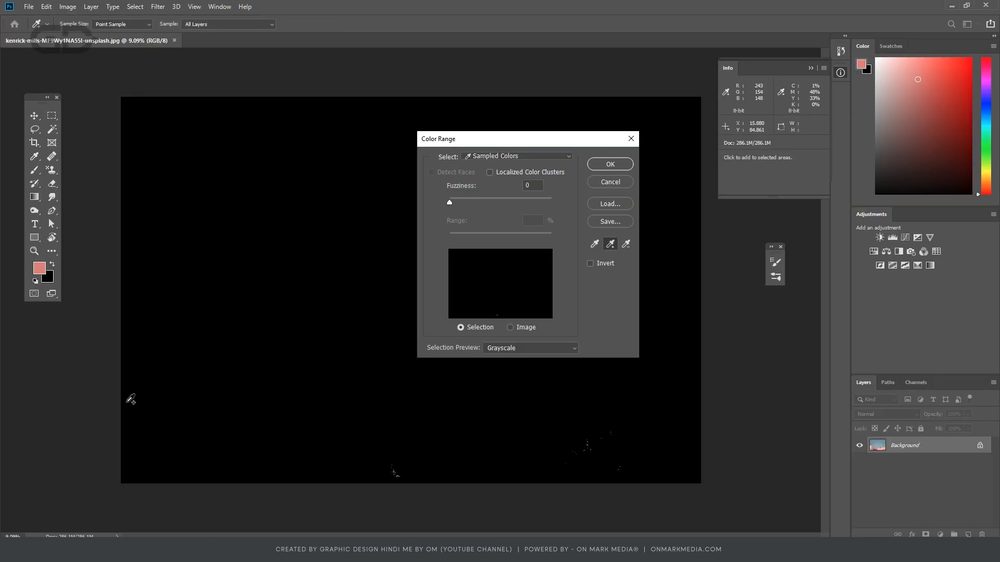
left_click(155, 356)
left_click(178, 384)
left_click(184, 401)
left_click(208, 419)
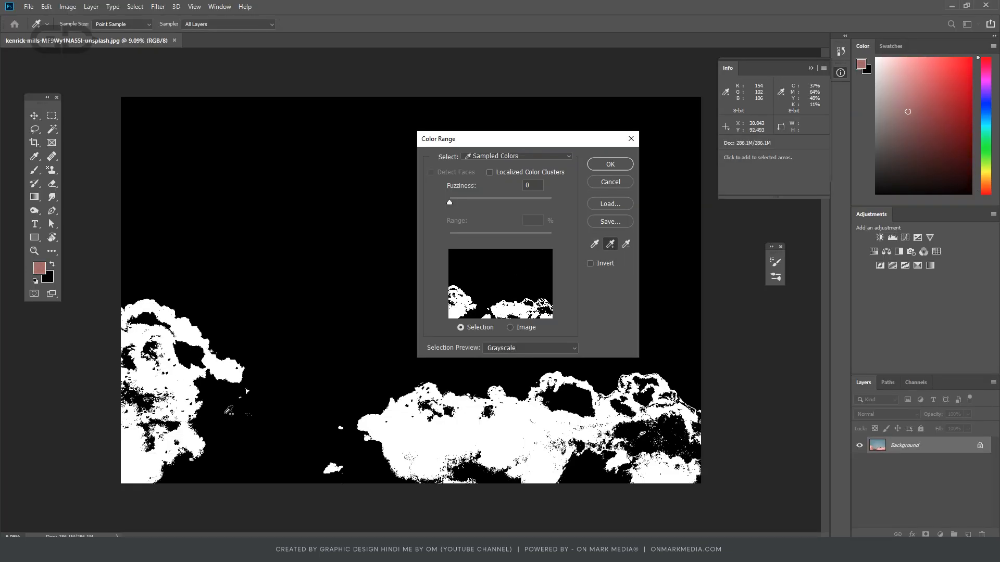
left_click(254, 434)
left_click(326, 441)
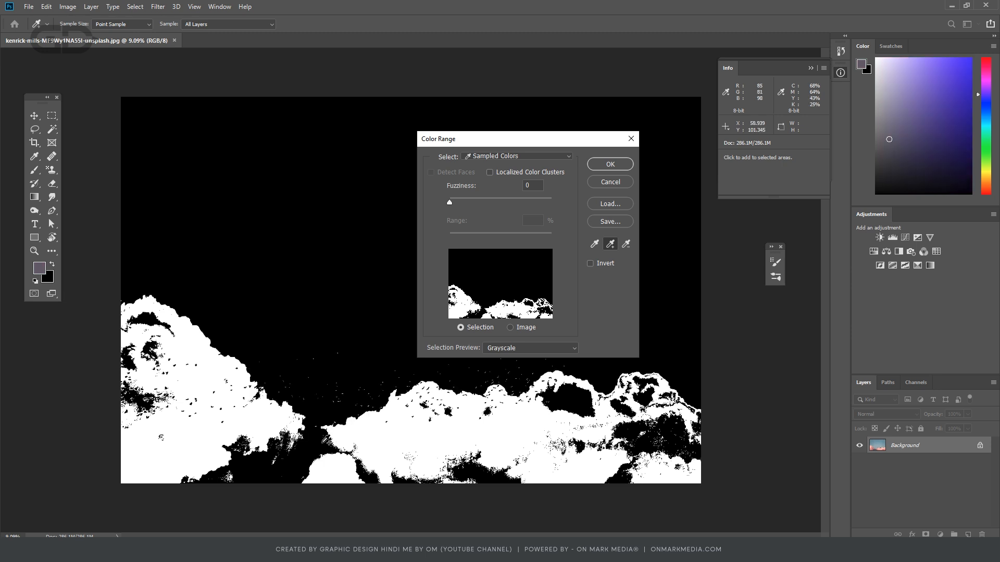
- Add the clouds' remaining dark shadow patches and bright highlights to the Color Range sample
left_click(313, 442)
left_click(267, 472)
left_click(247, 469)
left_click(144, 402)
left_click(129, 358)
left_click(143, 319)
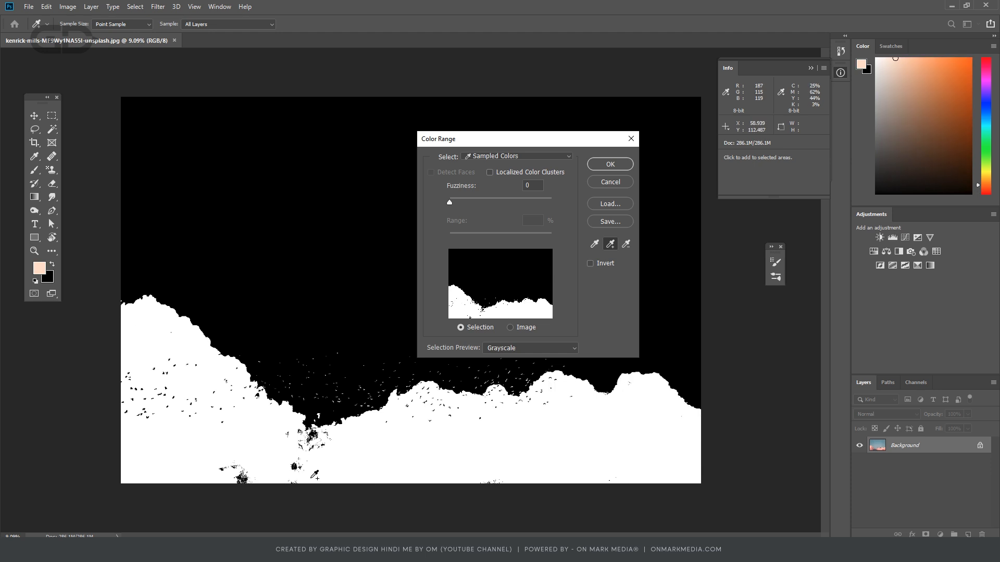
left_click(295, 464)
left_click(242, 478)
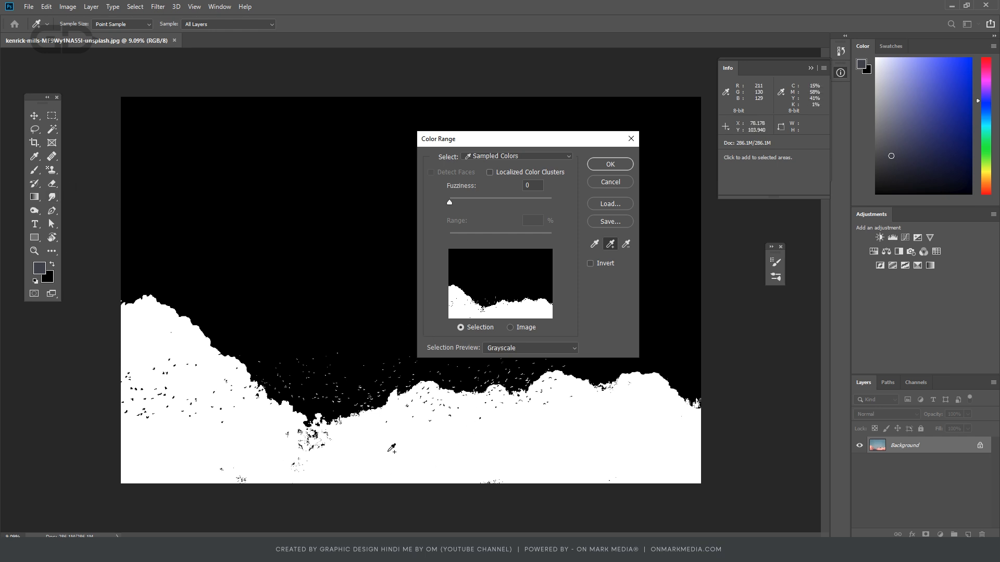
- Set the Color Range fuzziness to 14
scroll(320, 402, "up", 6)
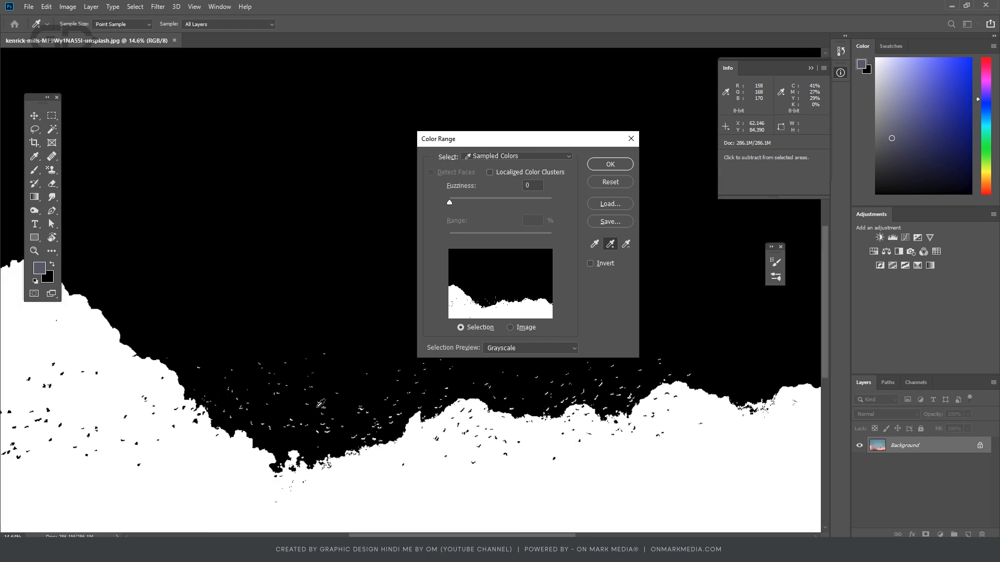
scroll(271, 394, "down", 5)
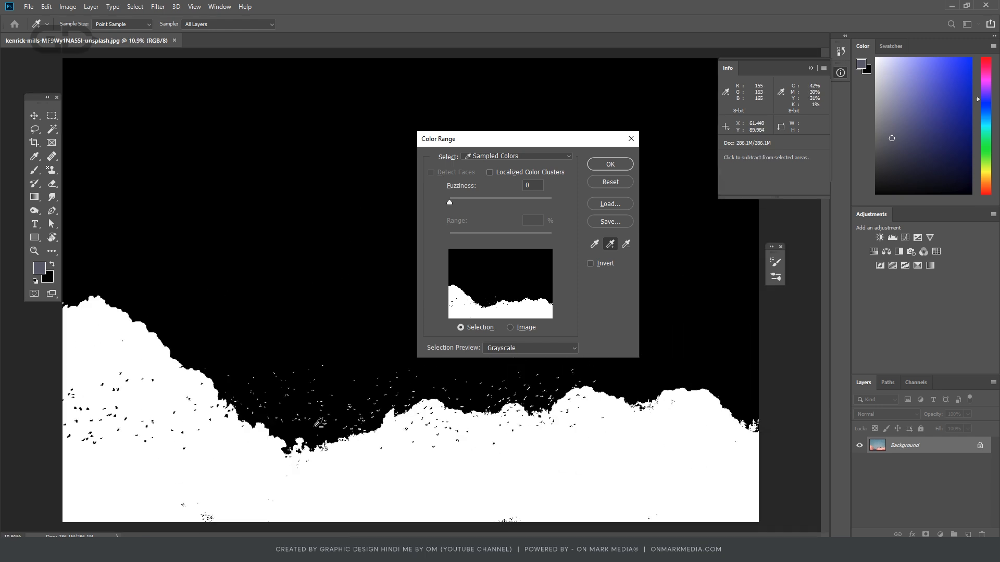
scroll(318, 422, "up", 2)
scroll(316, 420, "down", 2)
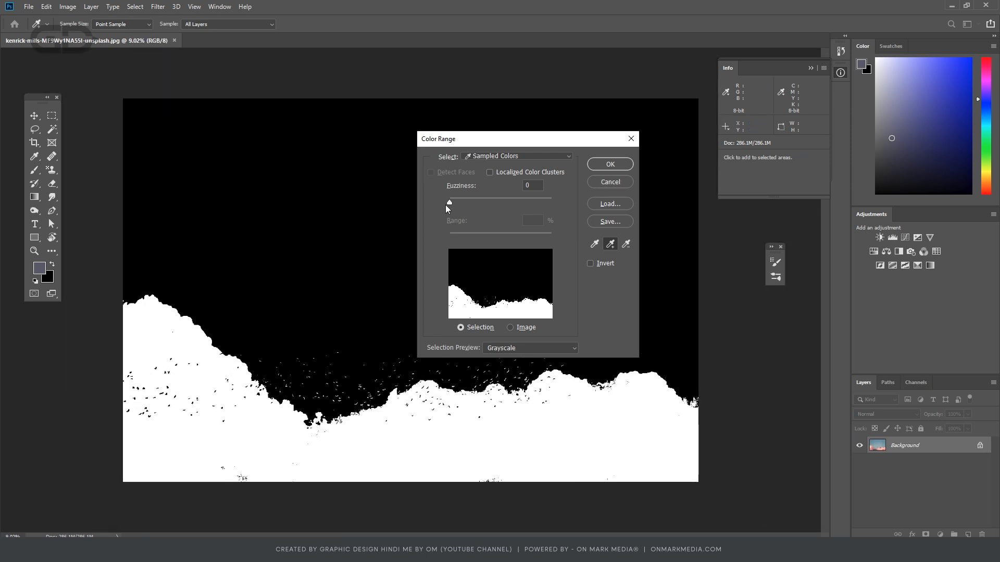
left_click_drag(448, 202, 458, 202)
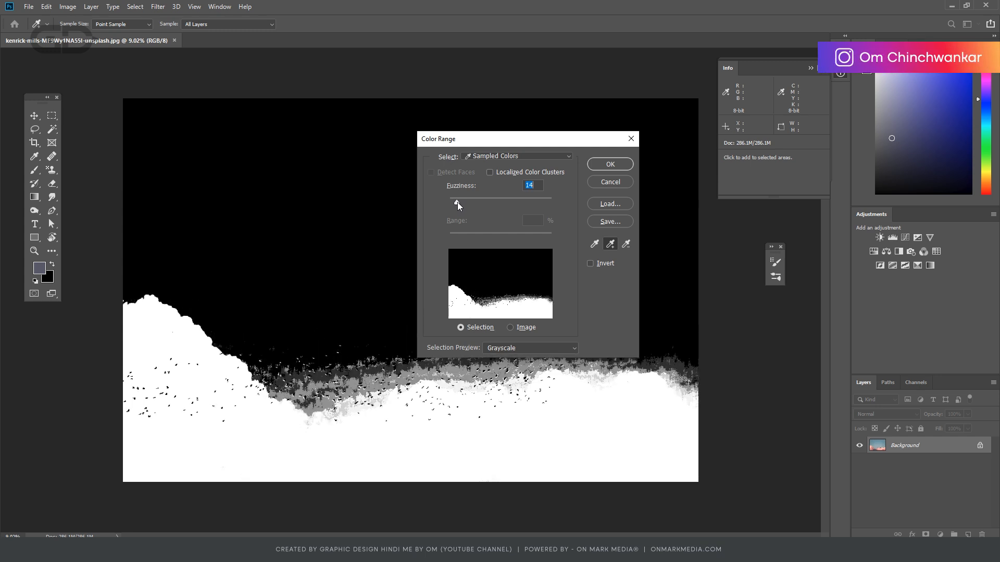
- Try Localized Color Clusters with a fuzziness of 18, and turn the option back off
left_click(490, 172)
left_click_drag(455, 204, 460, 202)
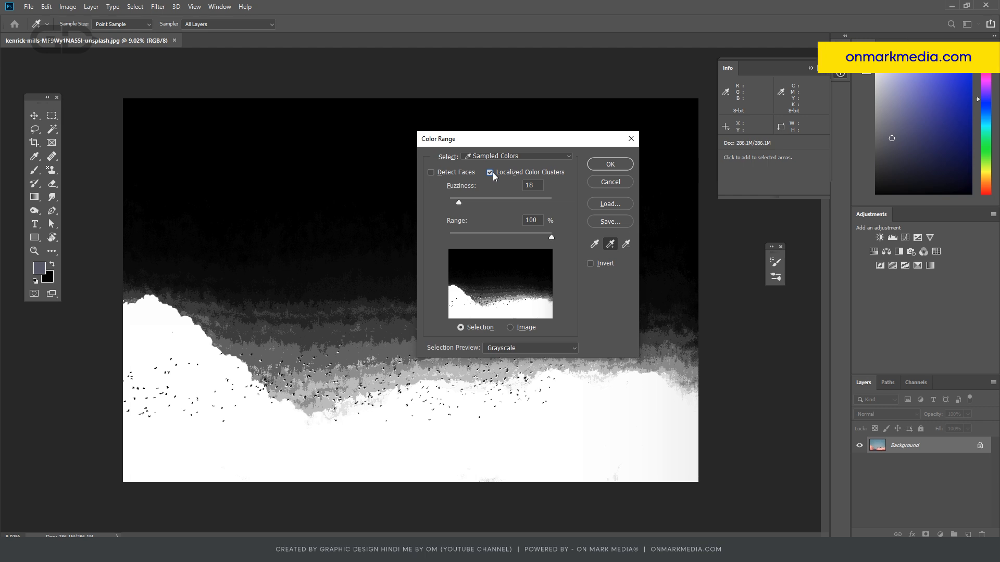
left_click(490, 172)
- Set the fuzziness to 16 and apply the Color Range selection to the image
left_click_drag(461, 205, 459, 202)
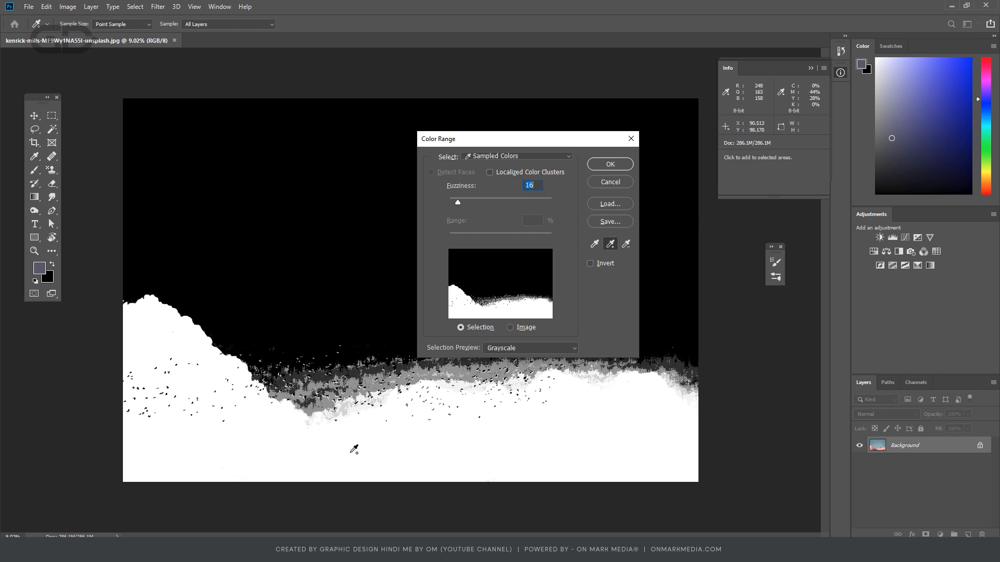
left_click(624, 167)
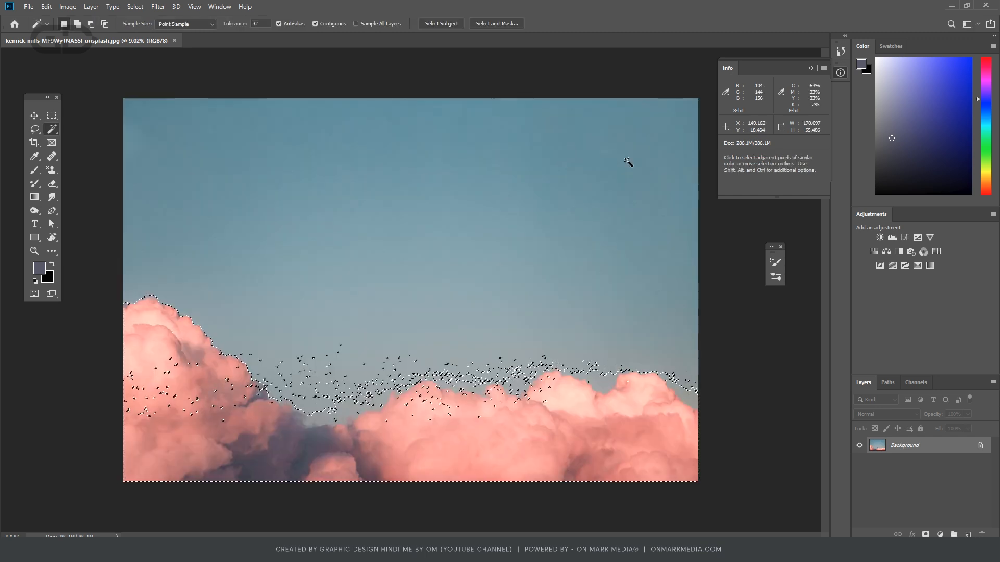
- Start another Color Range selection with fuzziness 145, Localized Color Clusters at a 90% range and the selection preview set to None
scroll(342, 427, "up", 8)
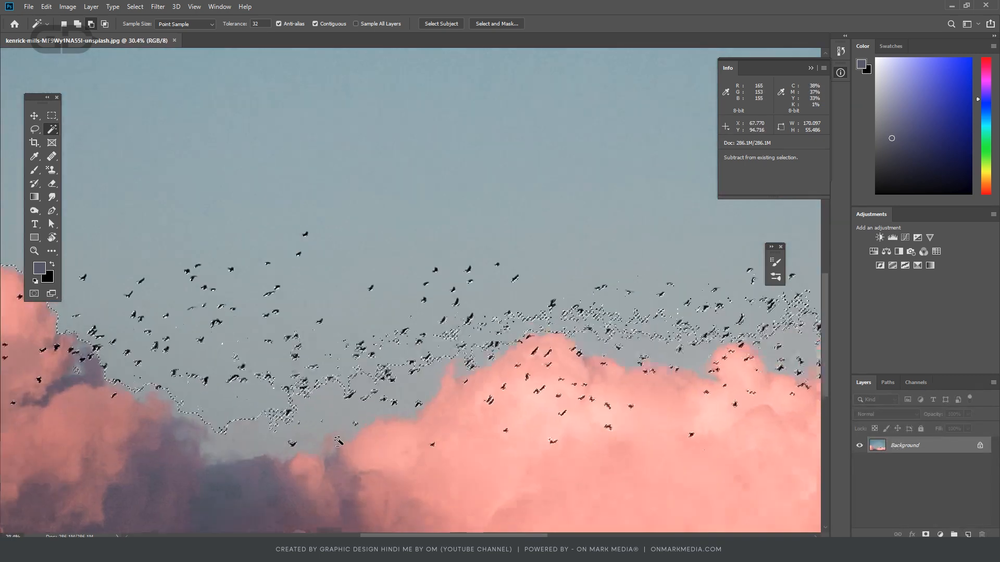
scroll(250, 292, "up", 5)
scroll(287, 304, "down", 8)
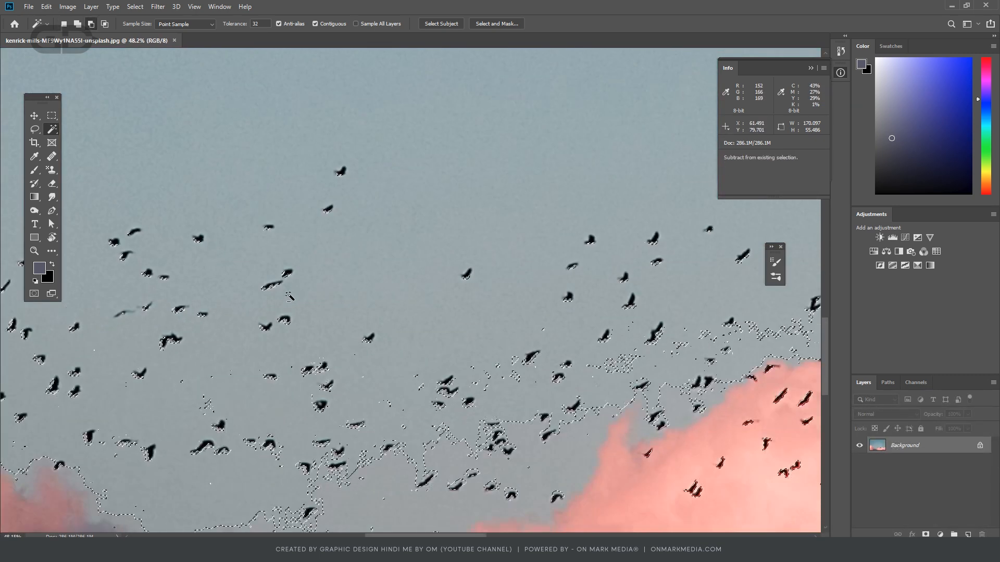
scroll(288, 309, "down", 5)
scroll(356, 393, "up", 3)
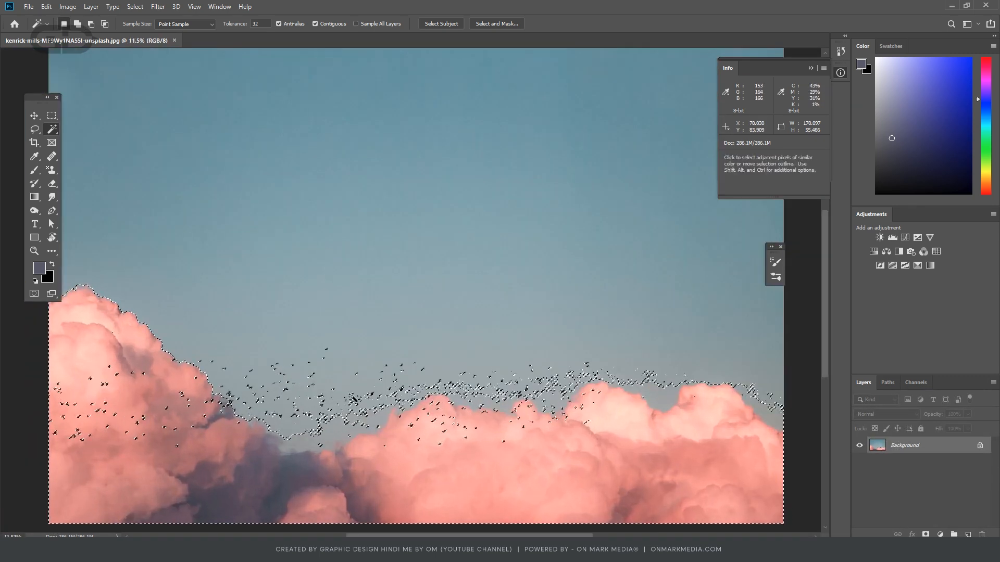
left_click(138, 8)
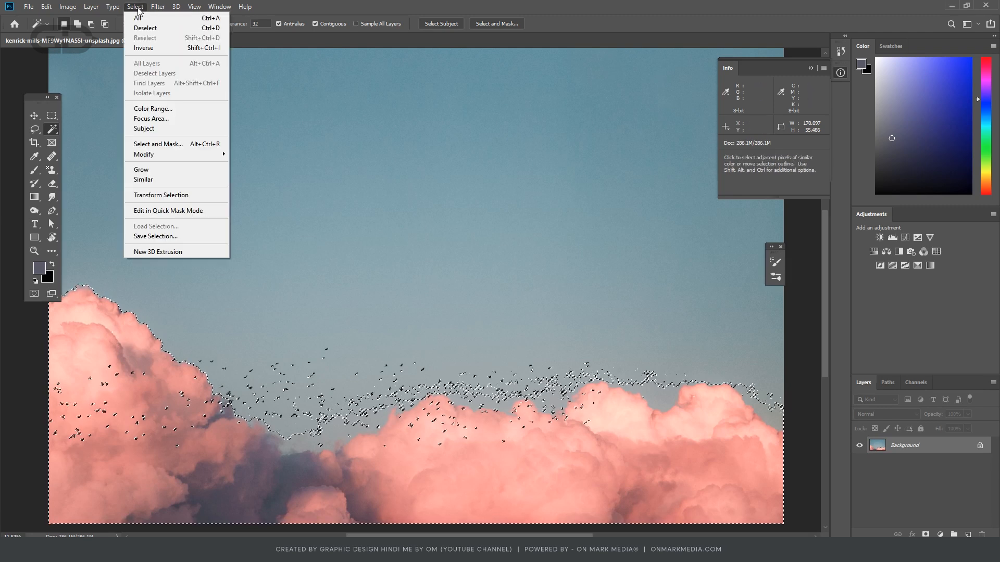
left_click(172, 112)
left_click_drag(469, 200, 523, 202)
left_click(489, 172)
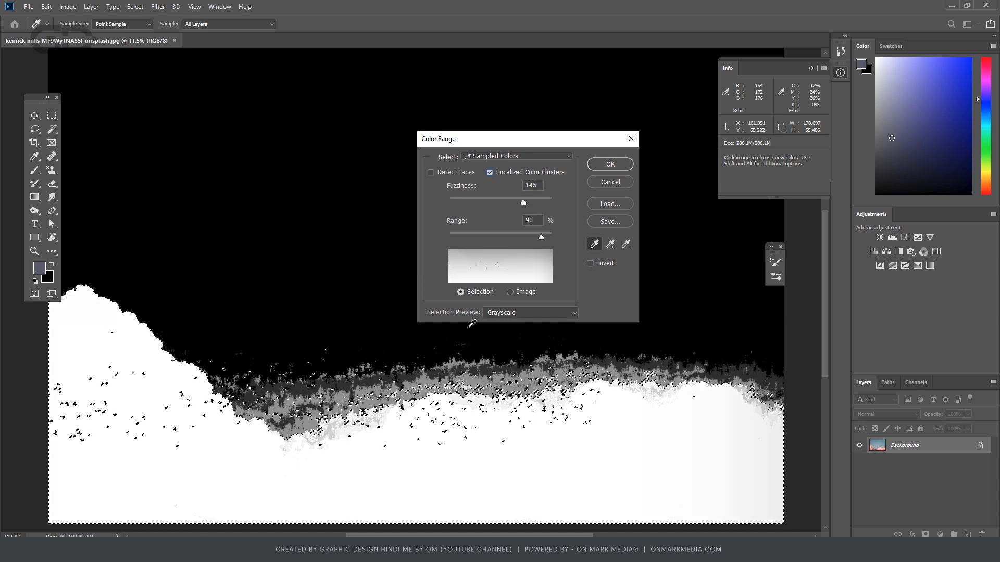
left_click(514, 313)
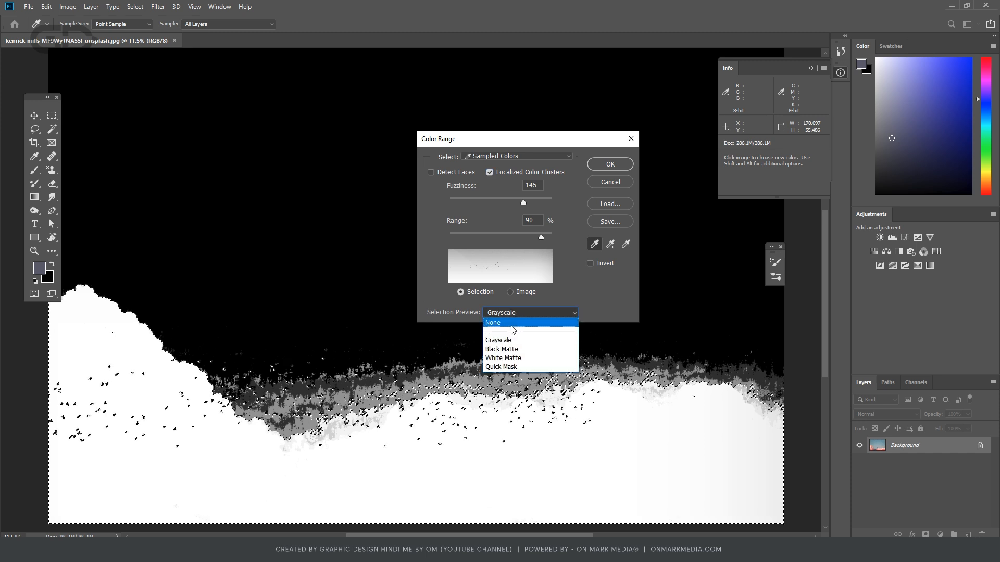
left_click(512, 326)
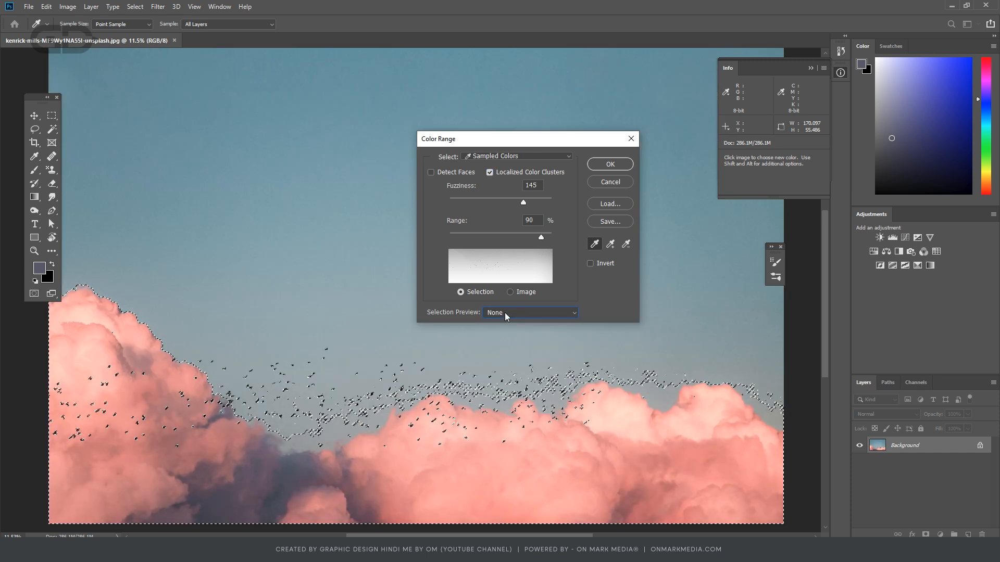
- Compare the Black Matte, White Matte and Grayscale selection previews, and close Color Range without applying it
left_click(504, 313)
left_click(501, 349)
left_click(504, 315)
left_click(505, 358)
left_click(508, 312)
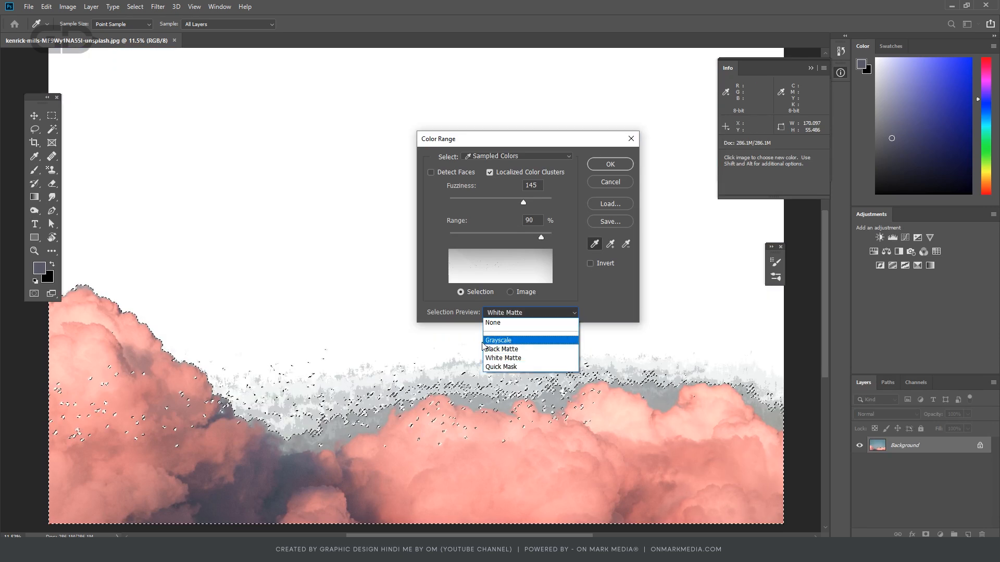
left_click(499, 323)
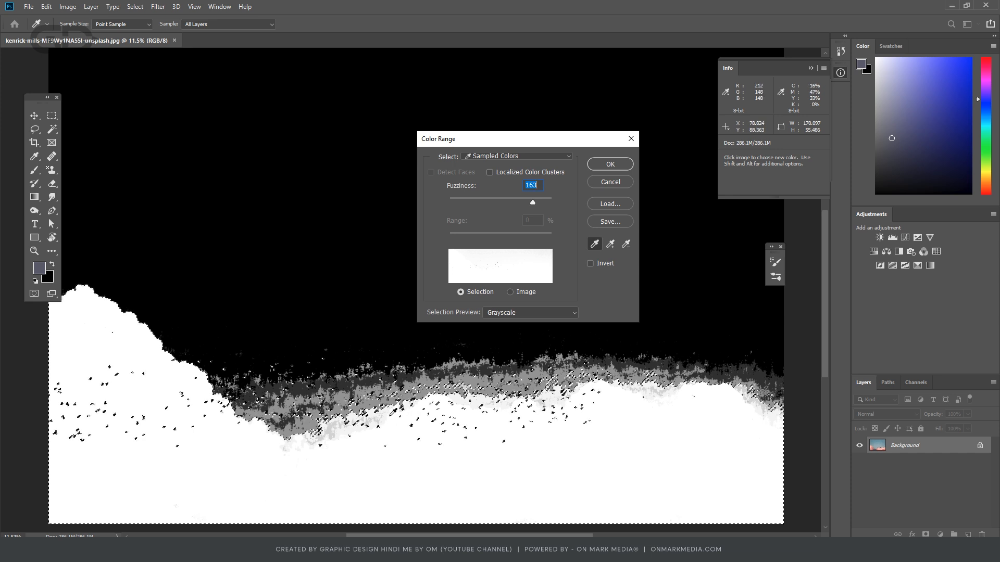
left_click(611, 182)
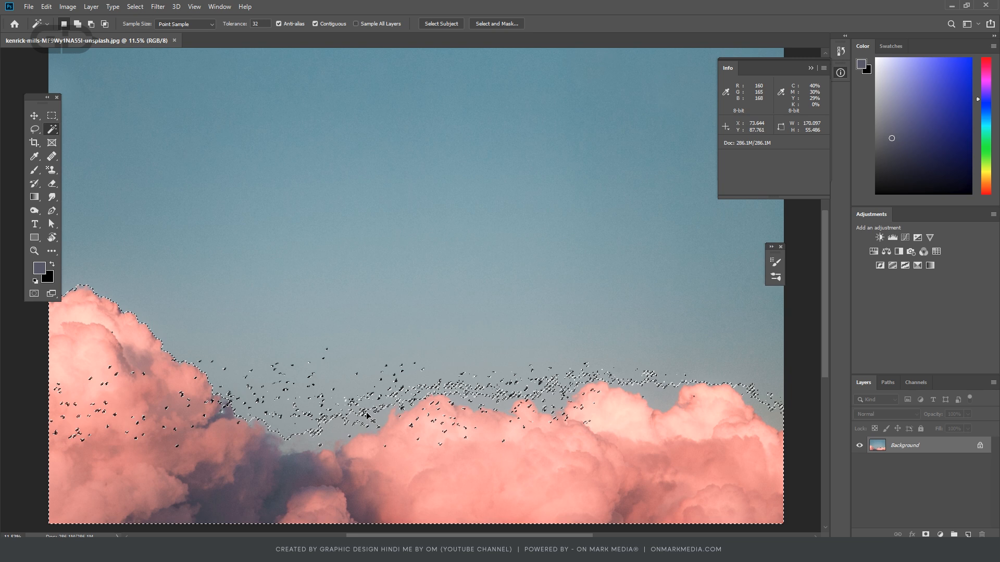
- Clear the old selection and sample several pink tones of the left cloud in a new Color Range selection with fuzziness 16
key("ctrl+d")
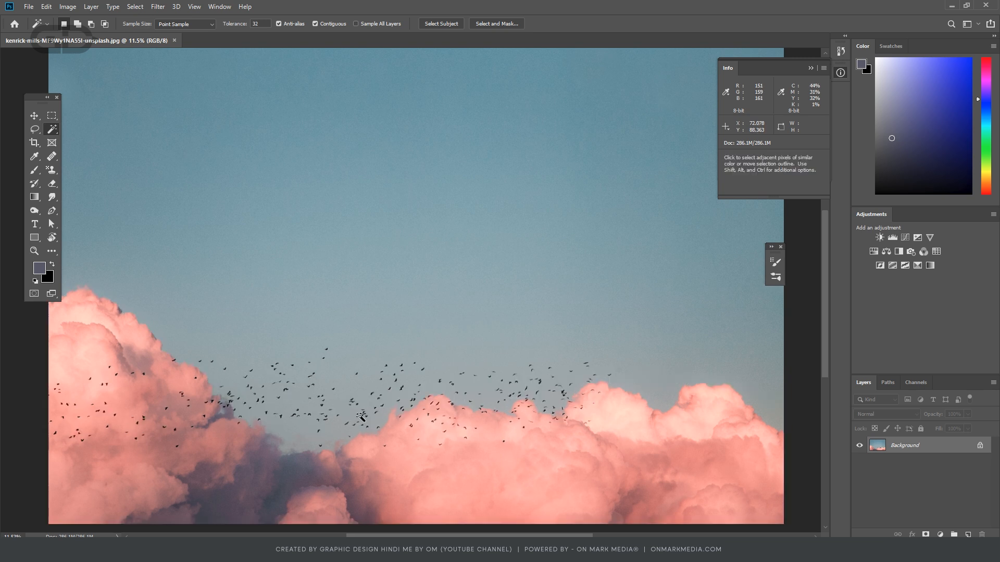
left_click(135, 7)
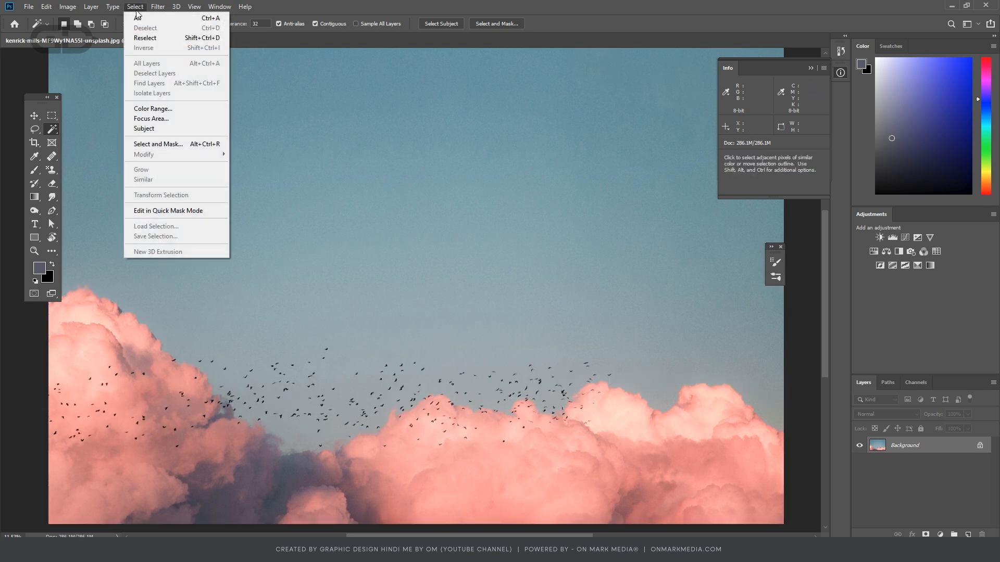
left_click(152, 109)
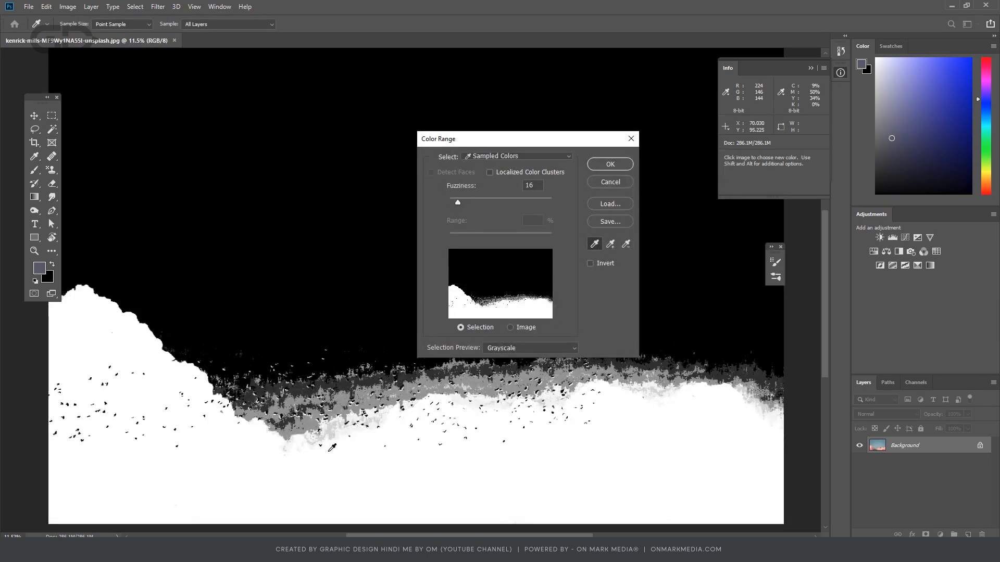
left_click(102, 326)
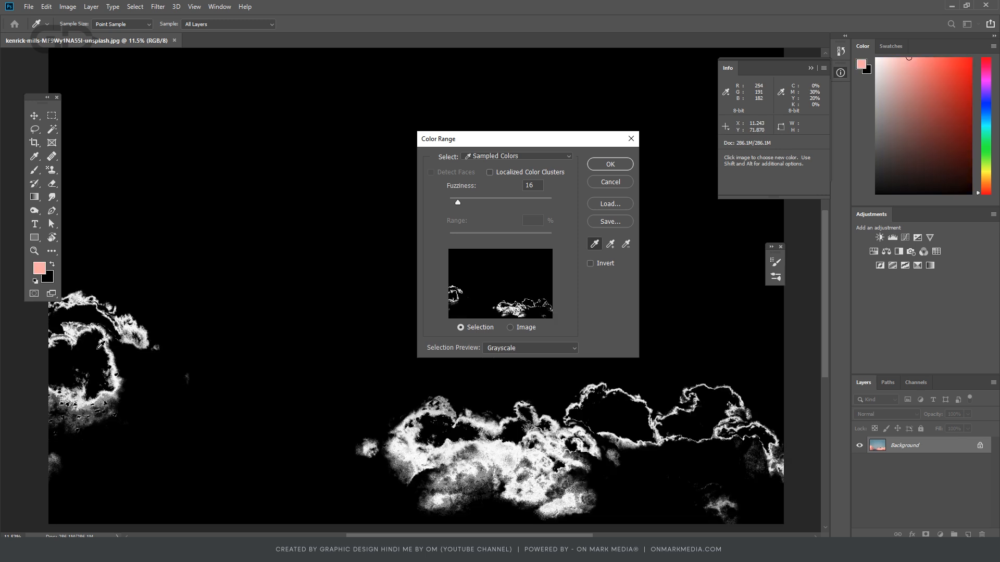
left_click(102, 350)
left_click(125, 353, "shift")
left_click(124, 393, "shift")
left_click(91, 347, "shift")
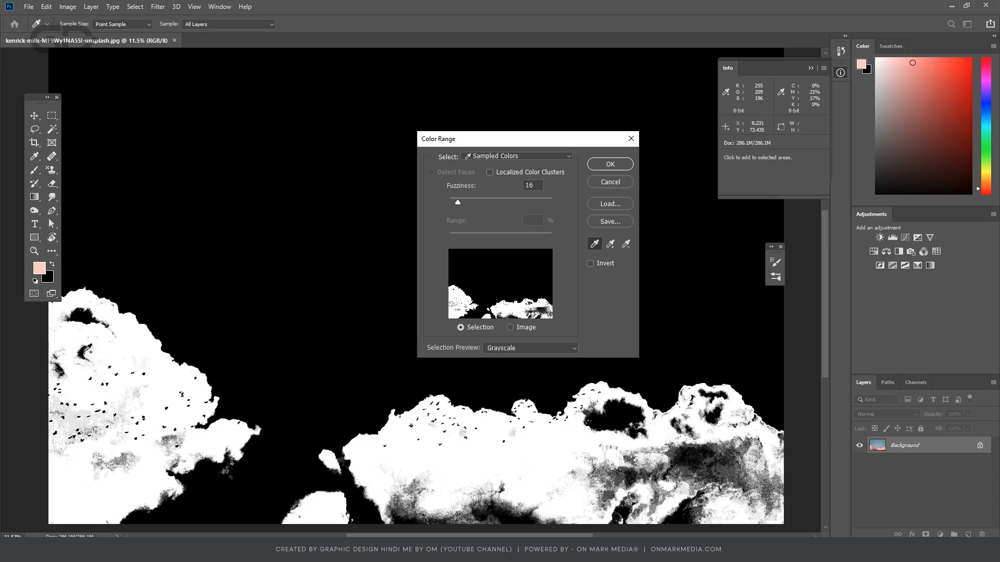
- Set the fuzziness to 70 with Localized Color Clusters on, add the shadowed lower cloud tones and apply the selection
left_click_drag(462, 203, 485, 204)
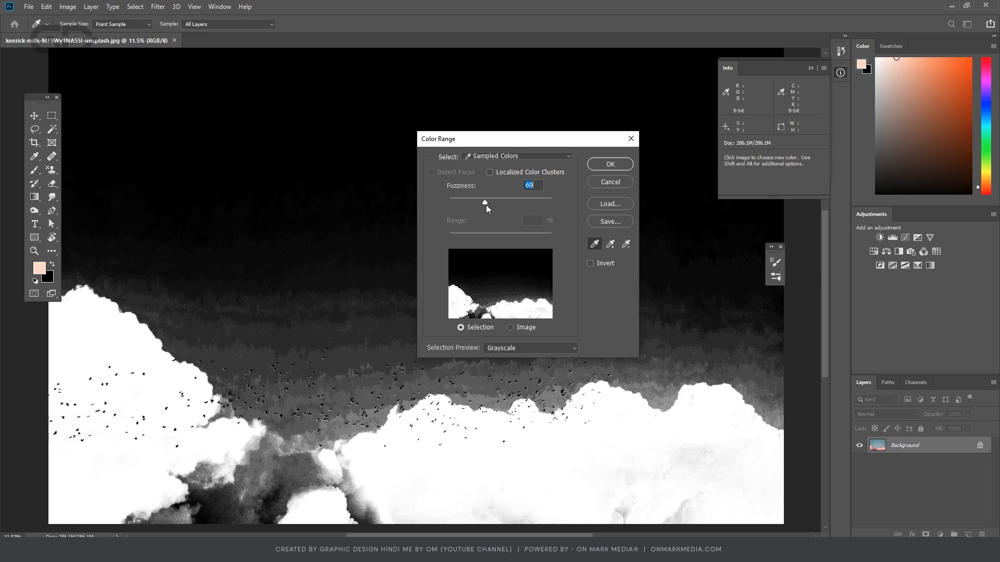
left_click(489, 172)
left_click(332, 501, "shift")
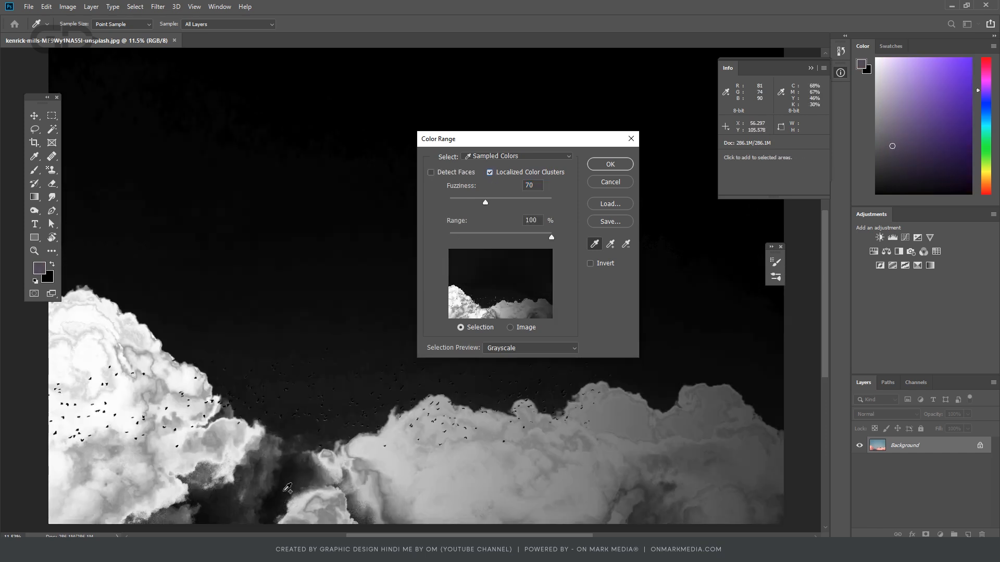
left_click(350, 486, "shift")
left_click(347, 515, "shift")
left_click(308, 494, "shift")
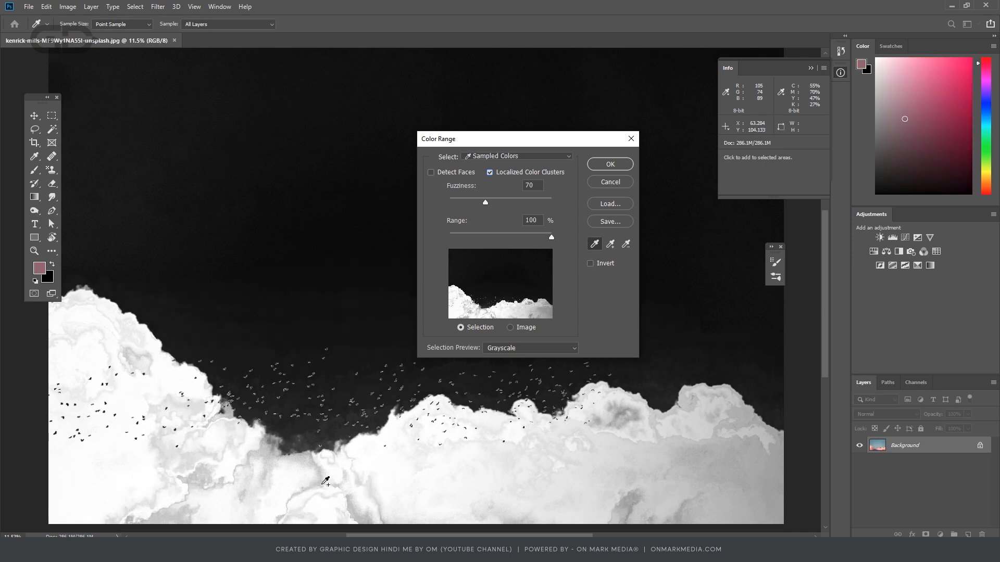
left_click(328, 482, "shift")
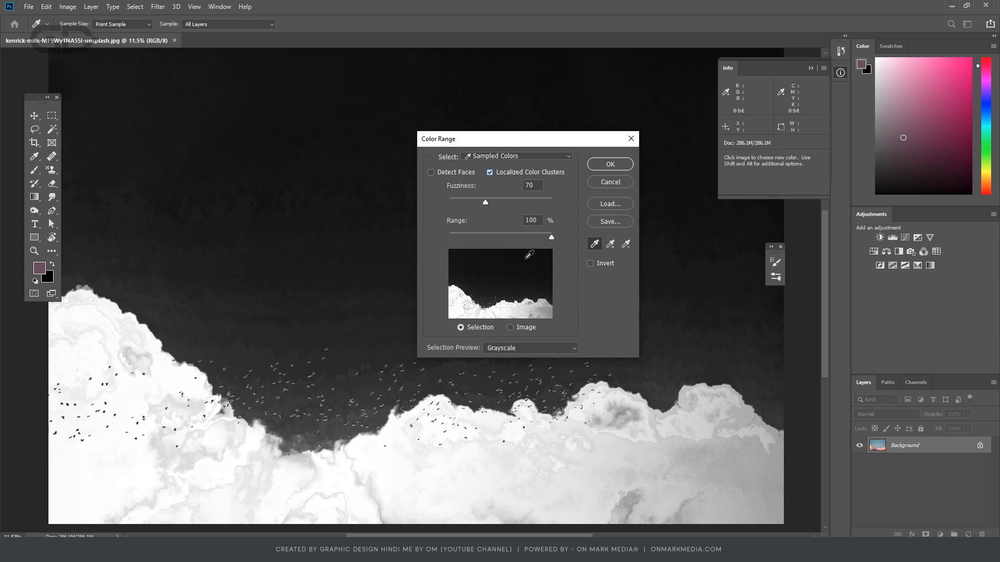
left_click(610, 163)
- Desaturate the selected clouds with Hue/Saturation by lowering Saturation to its minimum
key("w")
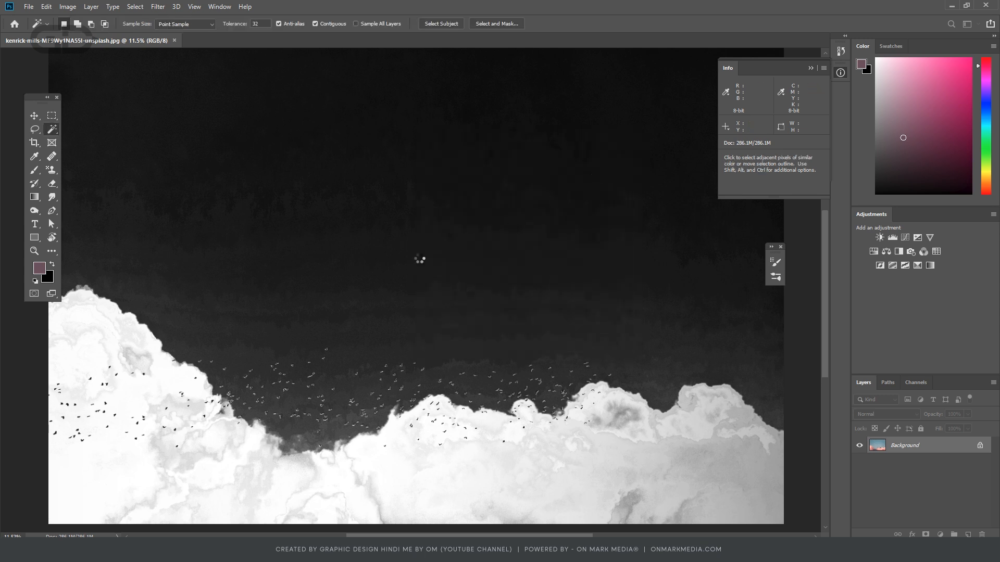
key("alt")
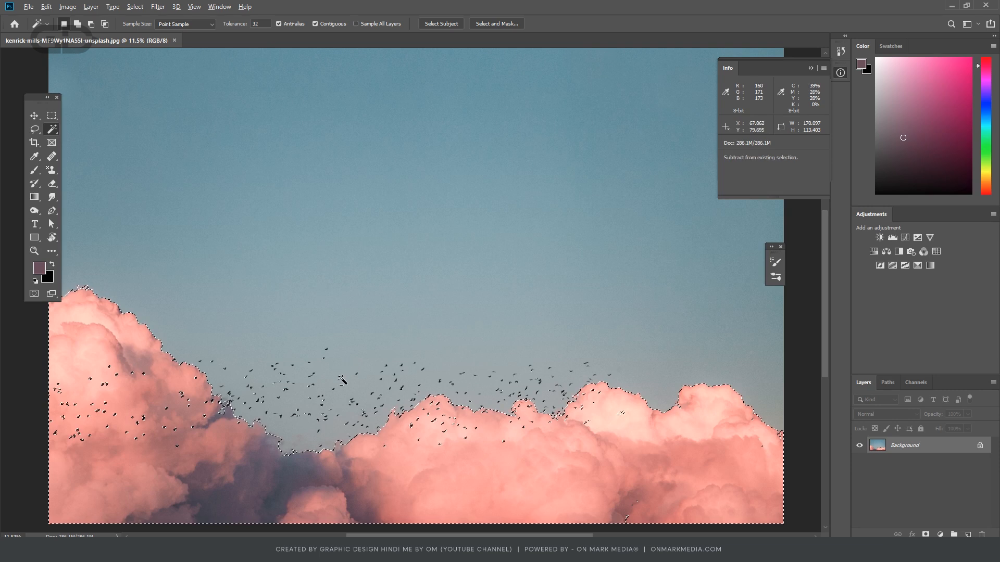
scroll(313, 421, "up", 3)
scroll(298, 426, "down", 5)
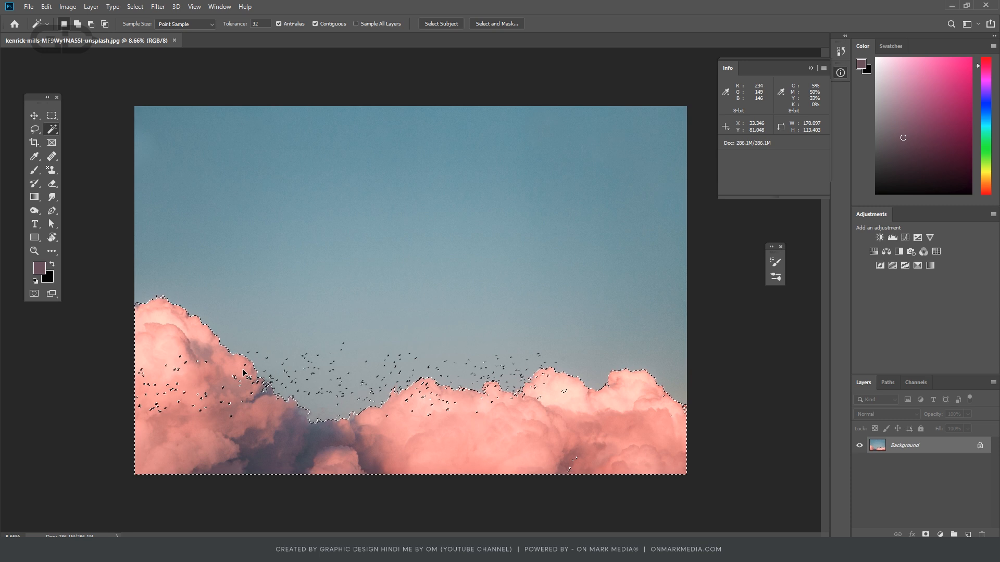
key("ctrl+u")
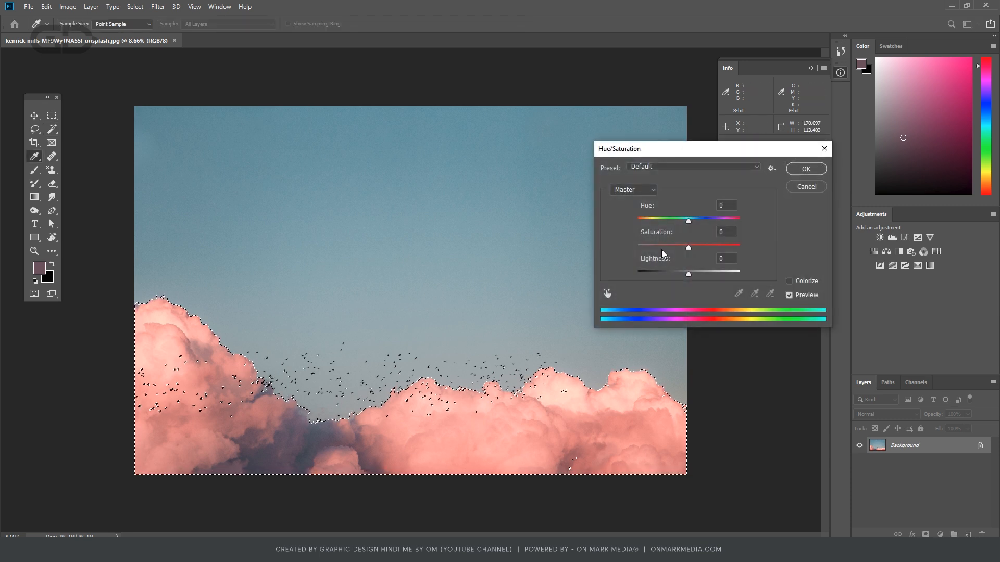
left_click_drag(688, 248, 607, 256)
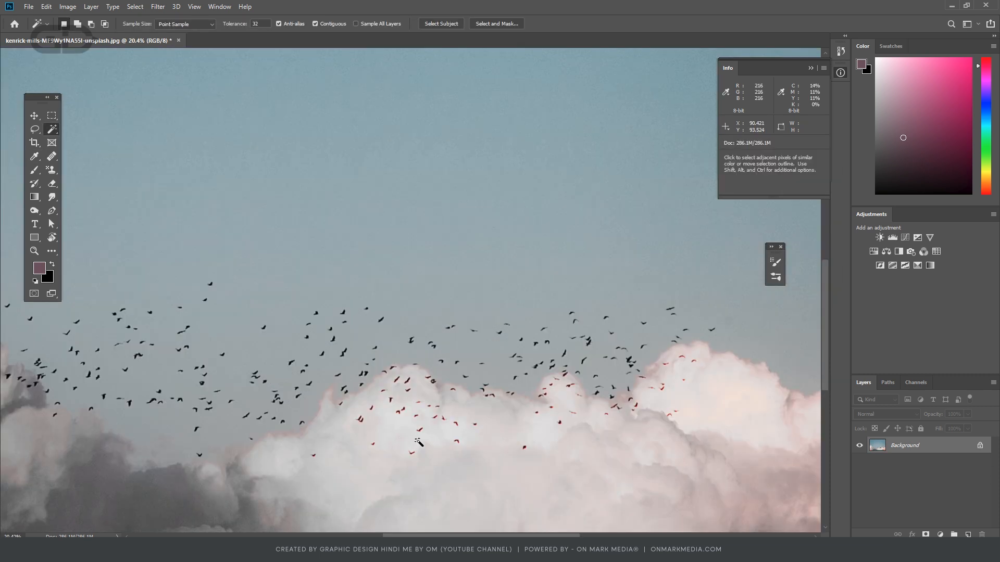
- Create a new layer in Color blend mode and paint sampled light cloud grey over one red-fringed bird
scroll(395, 424, "up", 3)
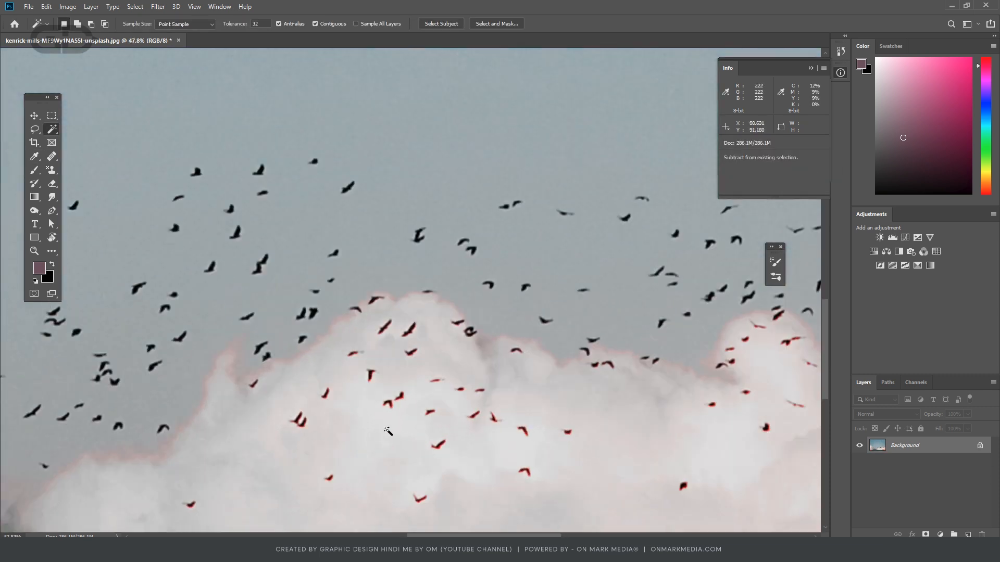
scroll(395, 424, "down", 3)
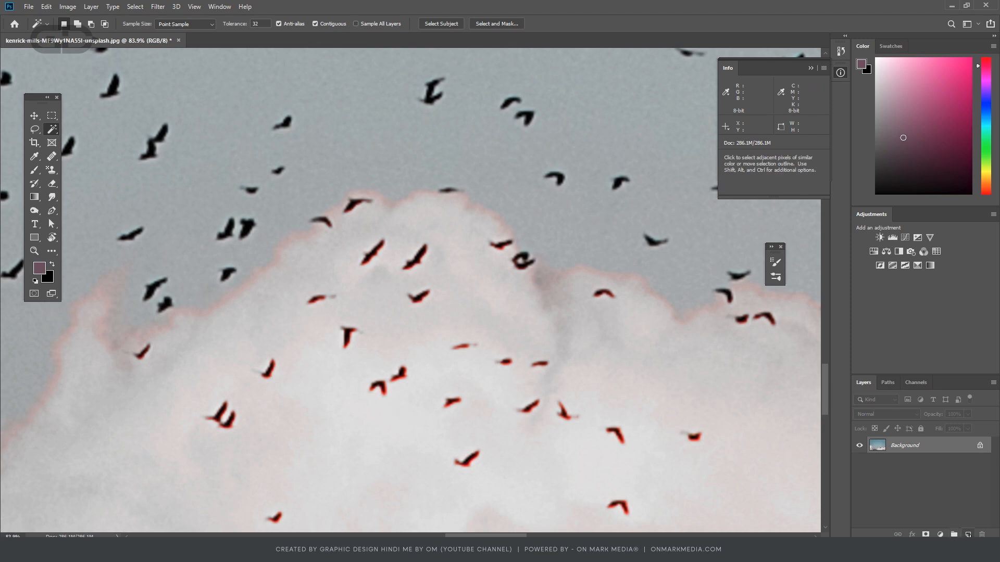
left_click(967, 535)
key("b")
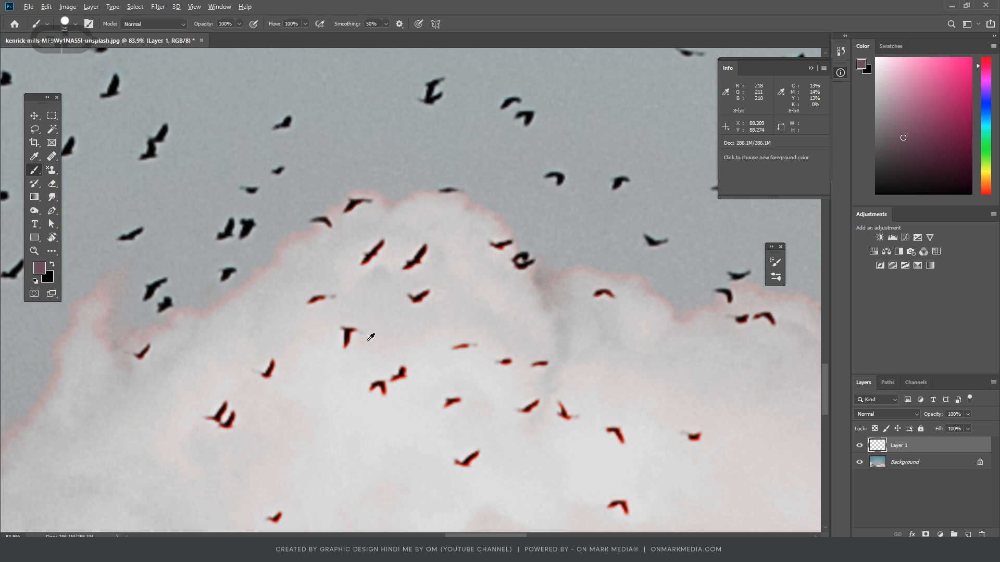
left_click(330, 335, "alt")
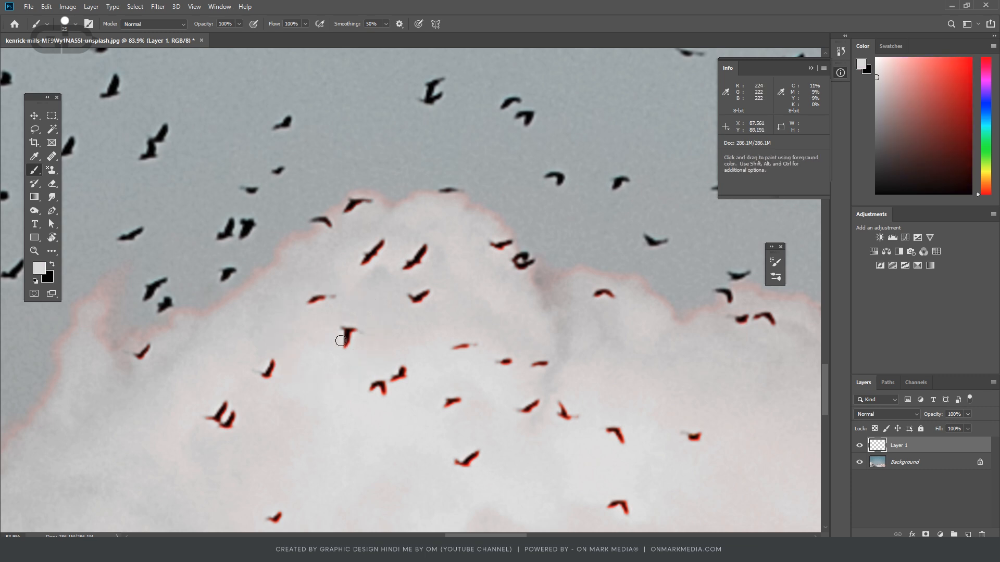
mouse_move(352, 328)
left_mouse_down()
mouse_move(350, 350)
mouse_move(351, 326)
mouse_move(342, 344)
mouse_move(361, 343)
mouse_move(347, 328)
mouse_move(342, 346)
mouse_move(358, 318)
mouse_move(336, 326)
mouse_move(351, 325)
mouse_move(336, 344)
mouse_move(353, 331)
left_mouse_up()
left_click(876, 415)
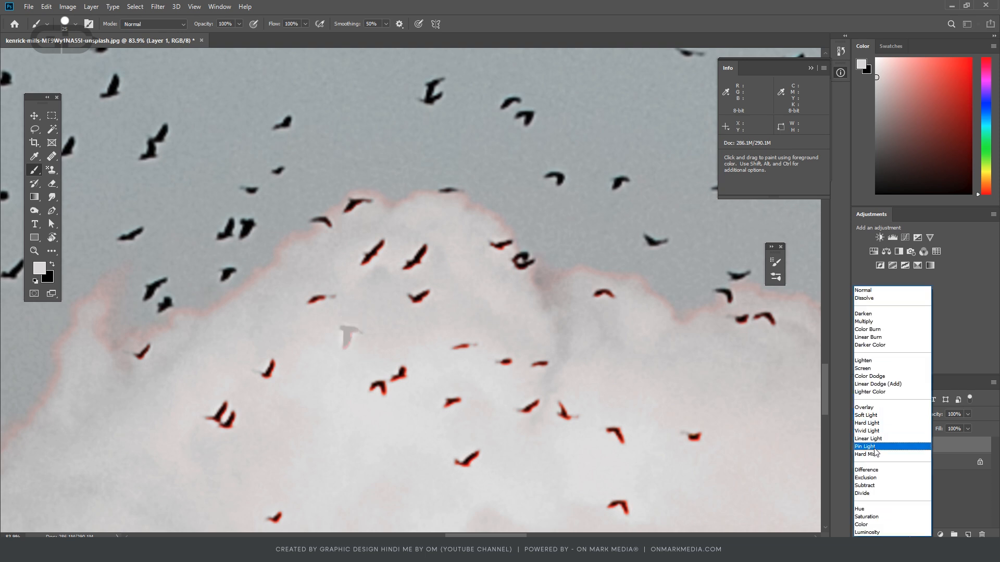
left_click(869, 526)
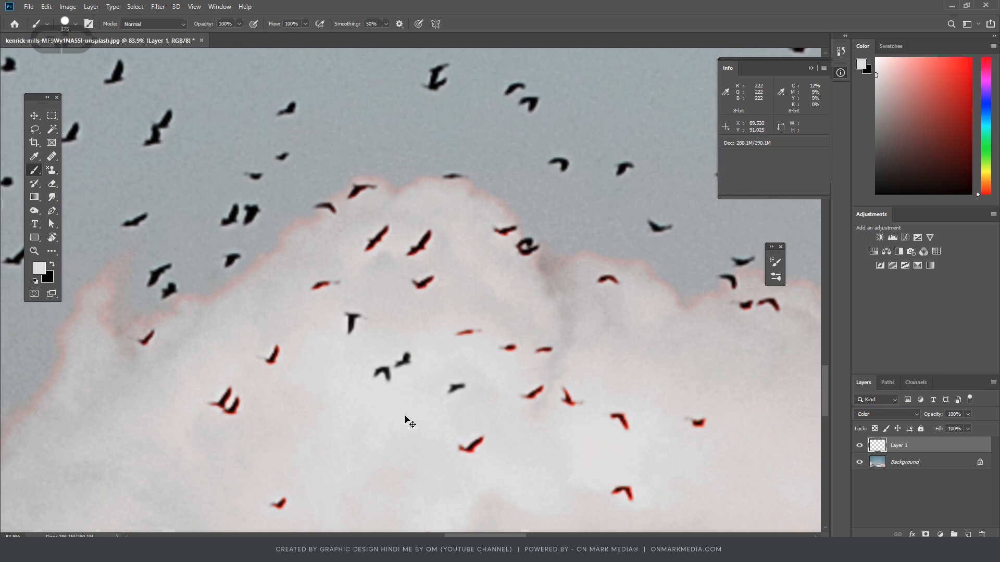
- Paint over the red-fringed birds on the left half of the middle cloud with a larger brush in sampled light grey
key("ctrl+z")
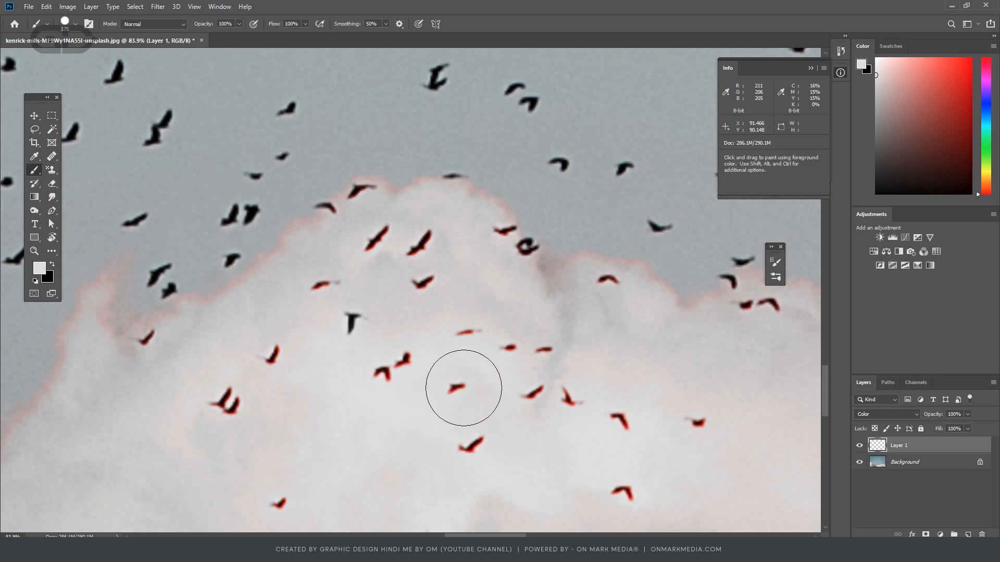
key("alt")
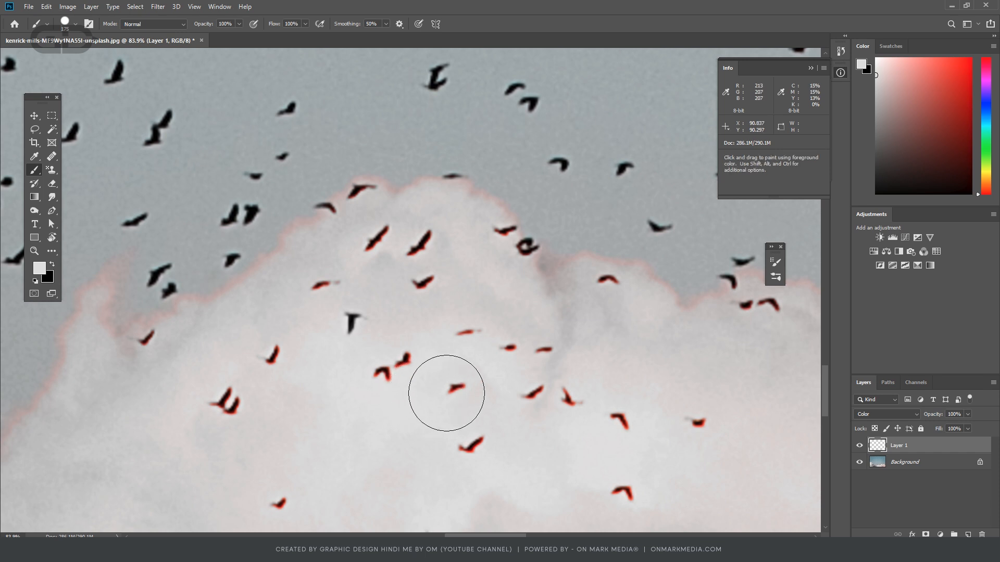
mouse_move(446, 393)
left_mouse_down()
mouse_move(384, 380)
mouse_move(293, 399)
mouse_move(282, 371)
left_mouse_up()
left_click_drag(224, 413, 227, 416)
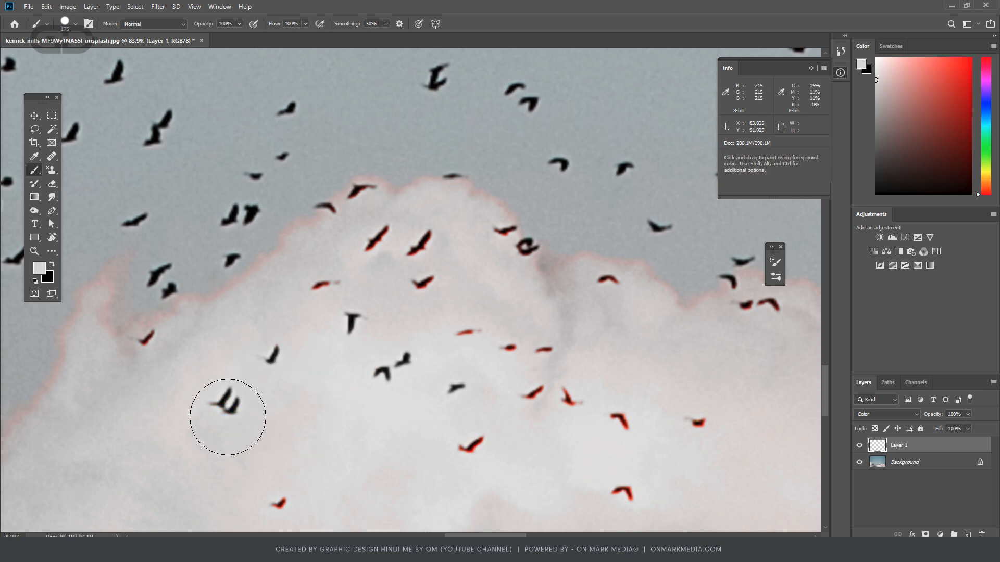
left_click(154, 383, "alt")
left_click_drag(151, 365, 147, 353)
- Paint sampled cloud greys over the remaining red-fringed birds and pink edges across the clouds
scroll(147, 354, "down", 4)
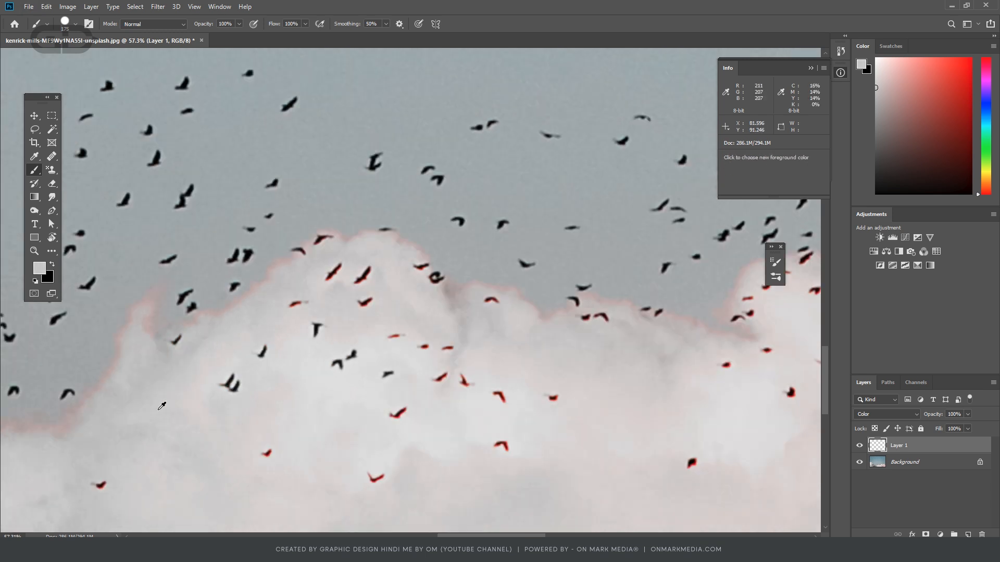
scroll(117, 404, "up", 3)
mouse_move(141, 394)
left_mouse_down()
mouse_move(105, 373)
mouse_move(128, 305)
mouse_move(158, 267)
mouse_move(185, 294)
mouse_move(281, 275)
mouse_move(270, 282)
mouse_move(378, 193)
left_mouse_up()
scroll(441, 260, "down", 2)
left_click_drag(446, 285, 476, 386)
scroll(475, 387, "down", 1)
left_click_drag(418, 451, 136, 409)
scroll(136, 408, "down", 1)
mouse_move(765, 457)
left_mouse_down()
mouse_move(434, 336)
mouse_move(489, 268)
mouse_move(447, 236)
mouse_move(97, 391)
left_mouse_up()
scroll(426, 335, "down", 3)
left_click(426, 335, "alt")
- Enlarge the brush to 1500 and paint grey over the pink remaining in the clouds across the whole photo
key("bracketright")
key("bracketright")
key("bracketright")
key("bracketright")
key("bracketright")
key("bracketright")
key("bracketright")
key("bracketright")
key("bracketright")
key("bracketright")
key("bracketright")
key("bracketright")
key("bracketright")
key("bracketright")
key("bracketright")
key("bracketright")
key("bracketright")
key("bracketright")
key("bracketright")
key("ctrl+0")
left_click(259, 479, "alt")
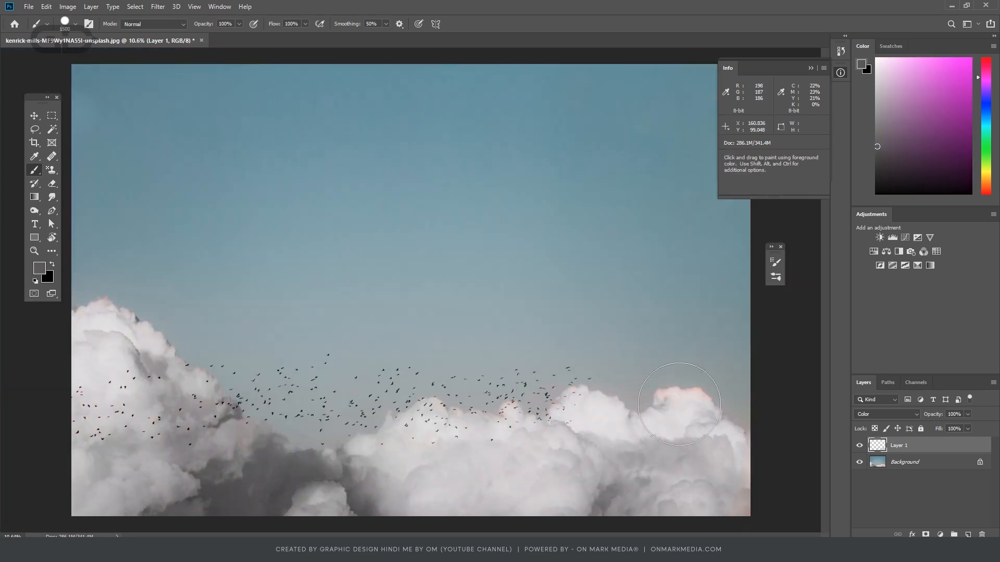
- Try painting sampled sky blue over the grey halo along the left cloud's edge, and undo the stroke
scroll(150, 379, "up", 2)
scroll(150, 380, "down", 2)
scroll(309, 95, "up", 4)
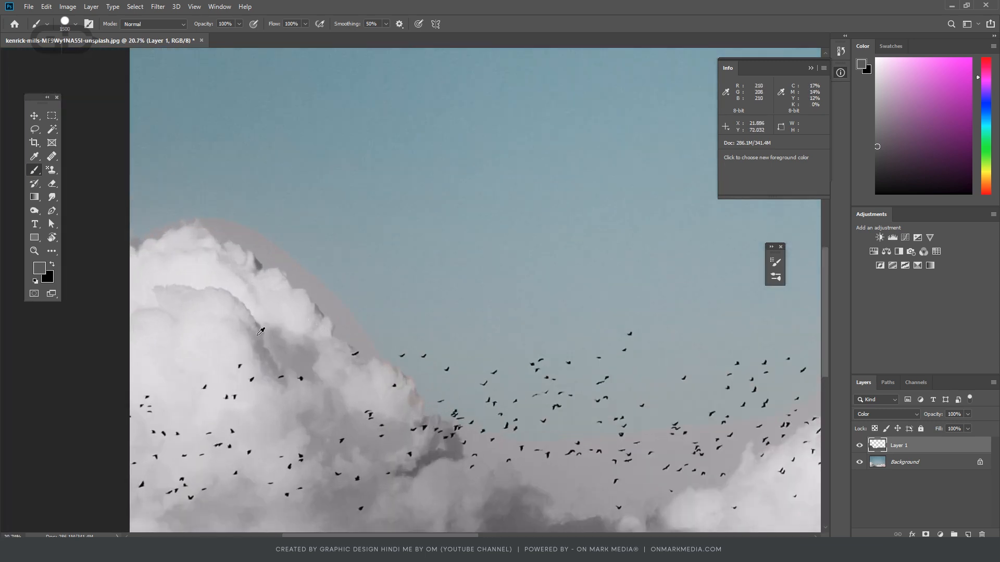
left_click(309, 96, "alt")
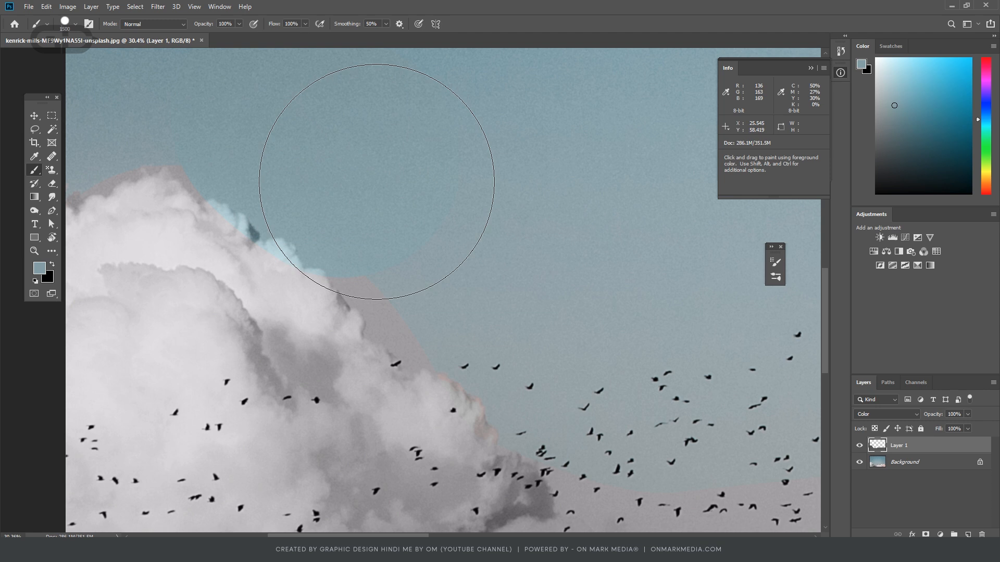
key("z")
key("b")
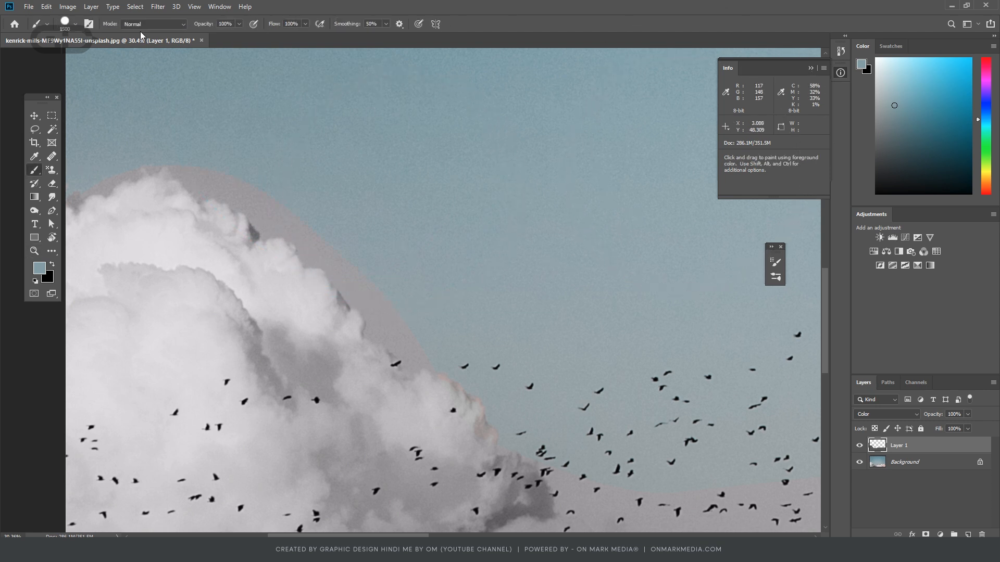
- Paint sky blue along the left cloud's edge with a soft brush, and undo the oversized blue patch over the birds
left_click(76, 24)
left_click(104, 103)
left_click(336, 168)
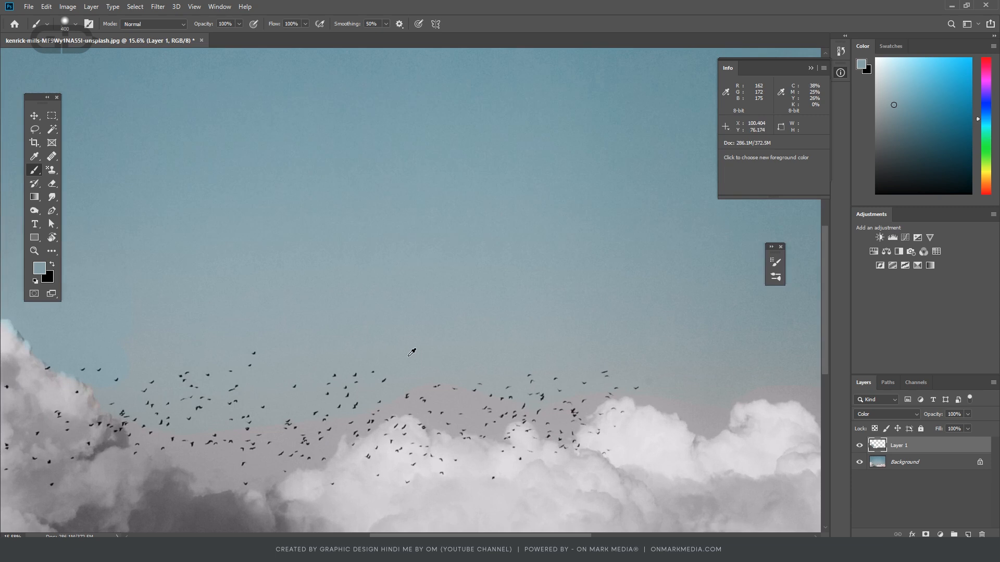
left_click(207, 160, "alt")
mouse_move(145, 292)
left_mouse_down()
mouse_move(141, 367)
mouse_move(211, 427)
mouse_move(104, 370)
mouse_move(136, 415)
mouse_move(179, 440)
mouse_move(227, 447)
mouse_move(299, 396)
left_mouse_up()
mouse_move(328, 360)
left_mouse_down()
mouse_move(222, 393)
mouse_move(210, 423)
mouse_move(272, 367)
mouse_move(278, 373)
mouse_move(332, 351)
mouse_move(172, 360)
mouse_move(323, 325)
mouse_move(151, 363)
left_mouse_up()
key("ctrl+z")
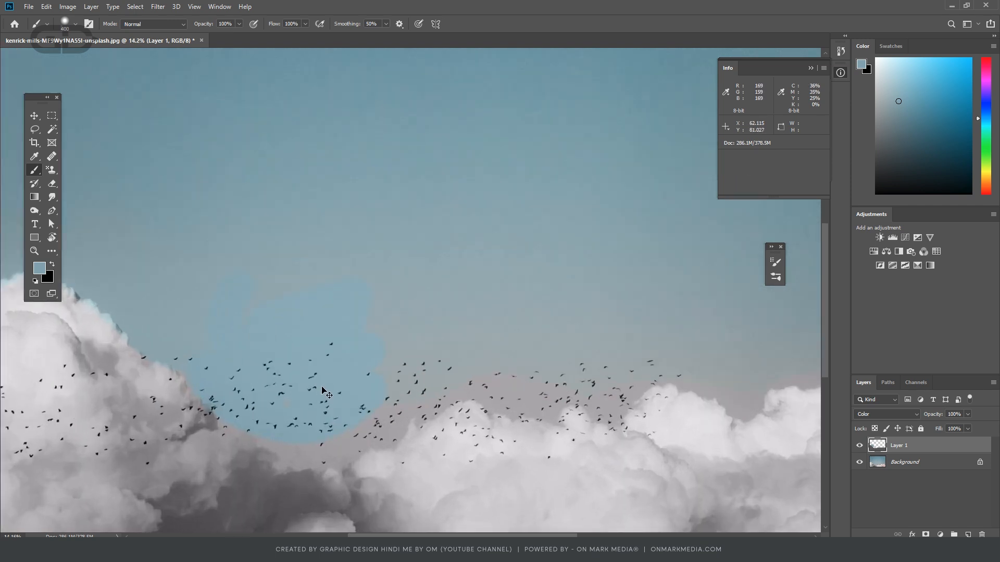
scroll(363, 460, "down", 2)
scroll(363, 460, "up", 1)
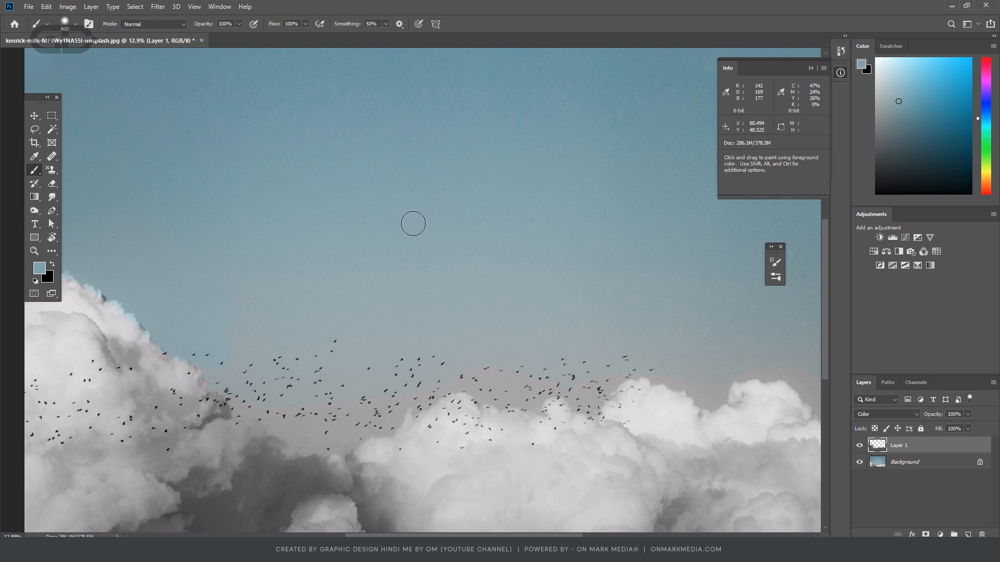
scroll(407, 327, "down", 2)
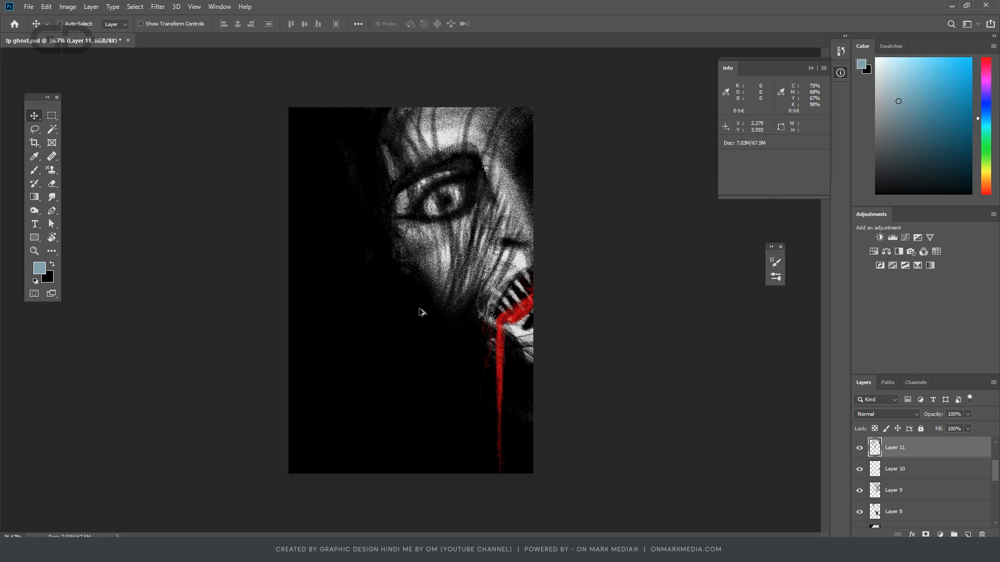
scroll(424, 321, "up", 2)
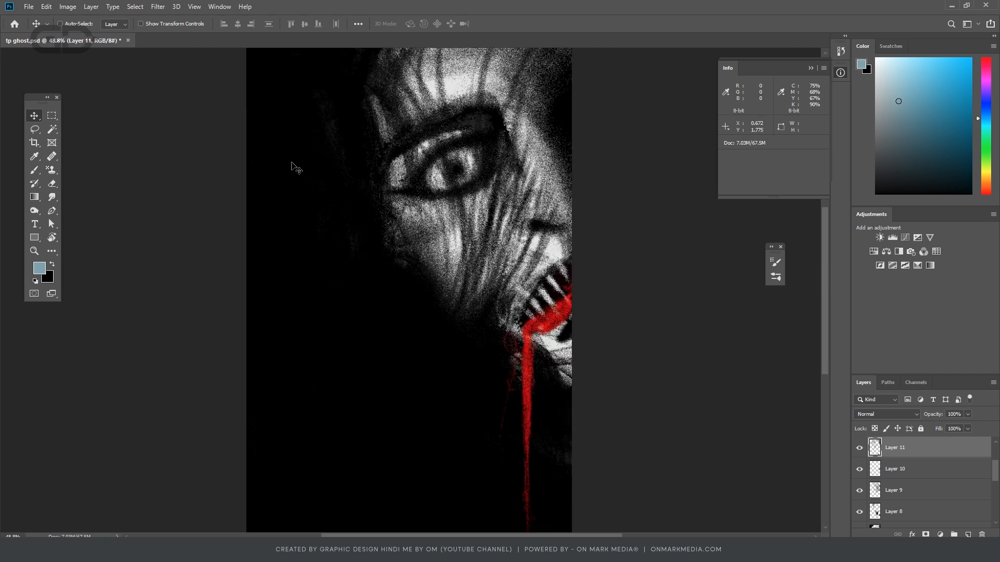
- Close the ghost document and turn on Mandala paint symmetry with a segment count of 6 for the Brush
left_click(127, 40)
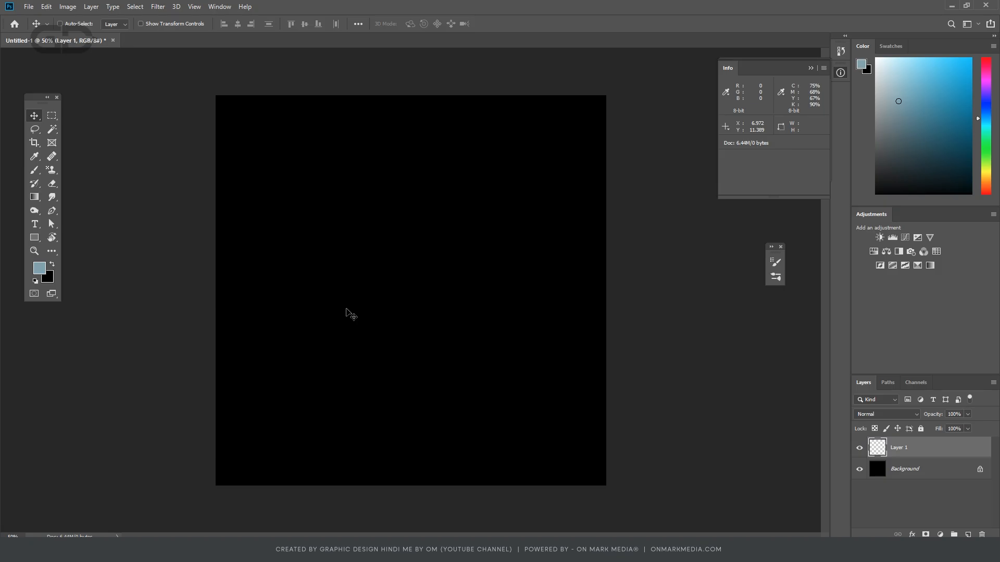
key("b")
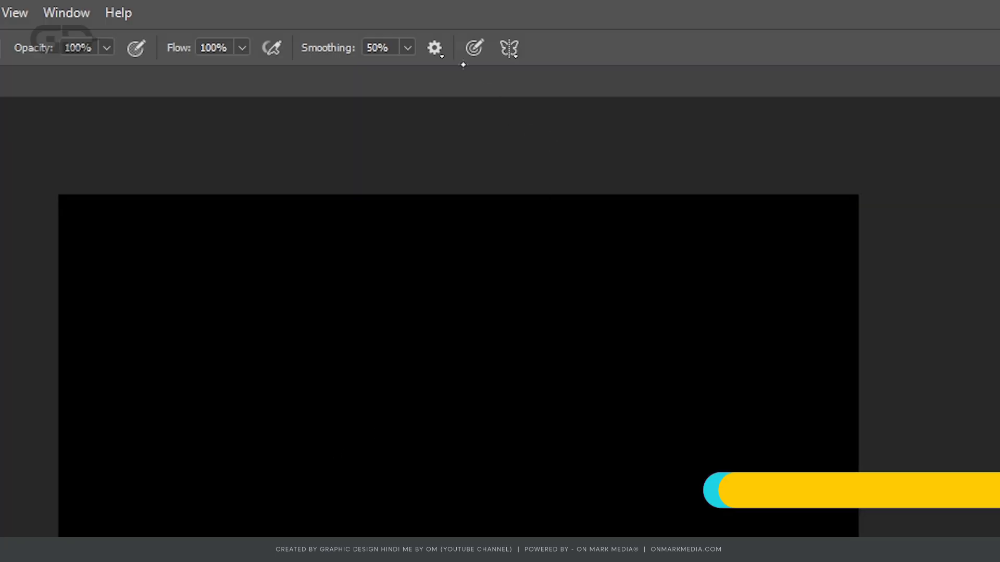
left_click(509, 48)
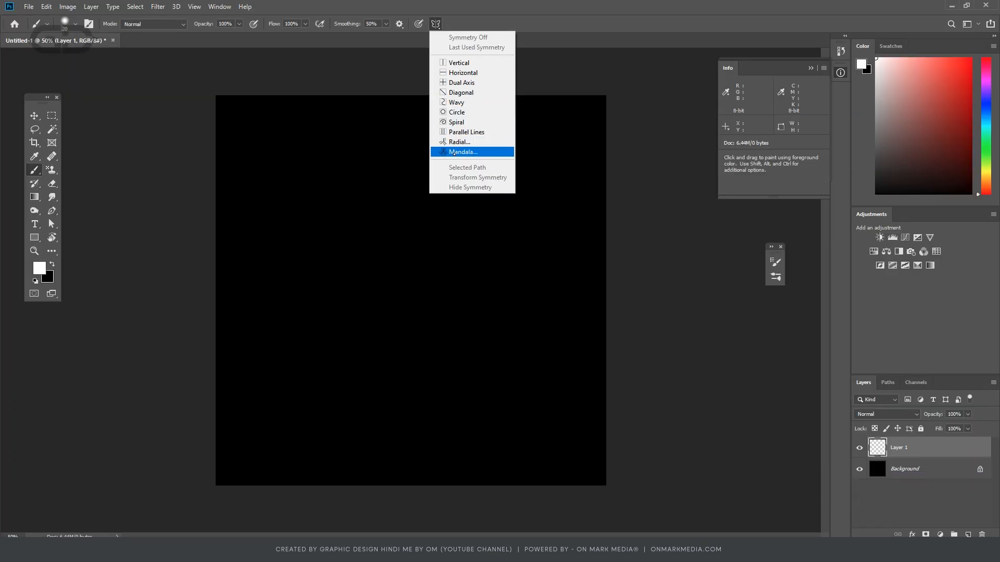
left_click(454, 152)
left_click(555, 192)
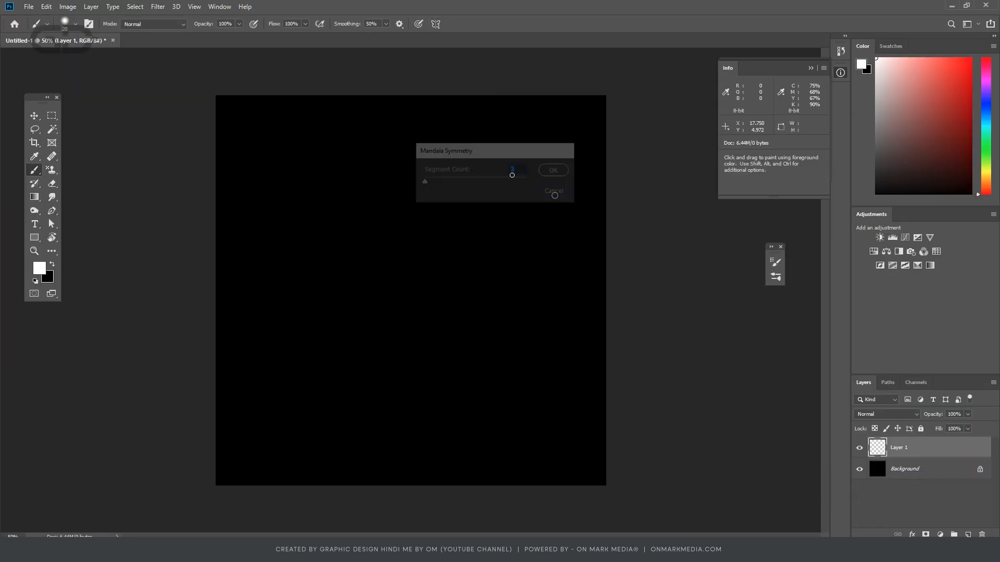
left_click(436, 24)
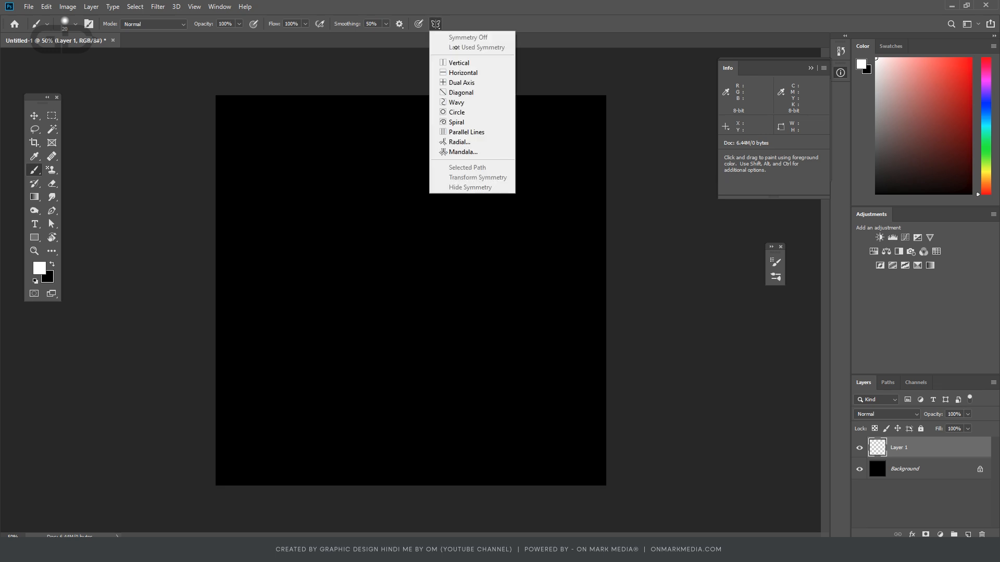
left_click(463, 152)
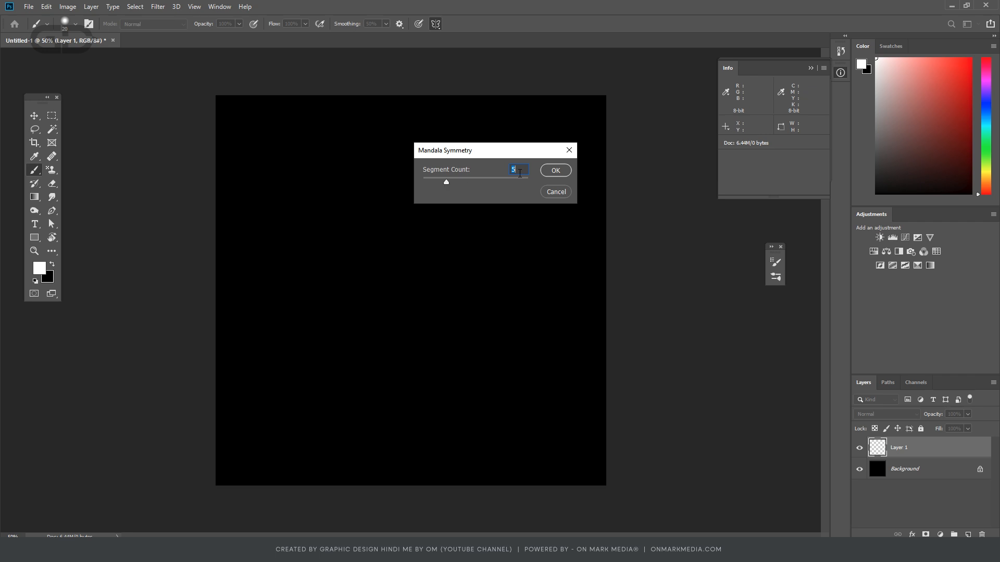
type("6")
key("Return")
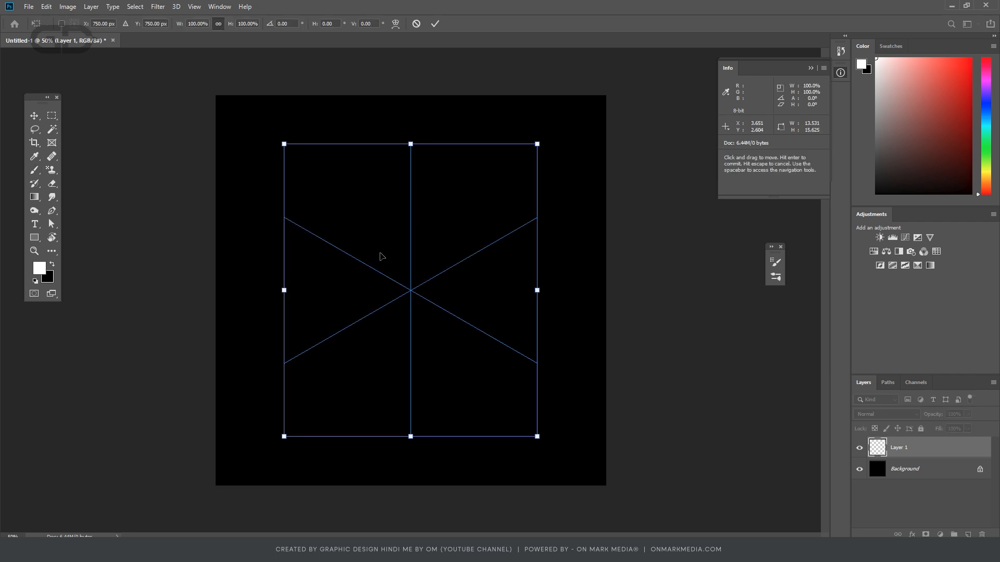
- Shrink the six-segment symmetry guide around the canvas centre to roughly a third of its original size
left_click_drag(538, 144, 424, 273)
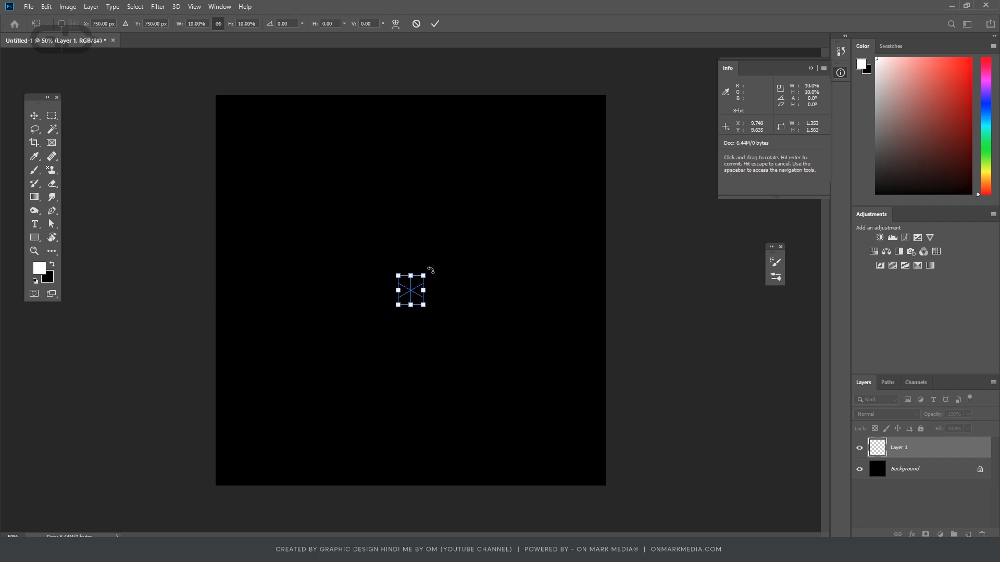
left_click_drag(424, 275, 685, 121)
key("Return")
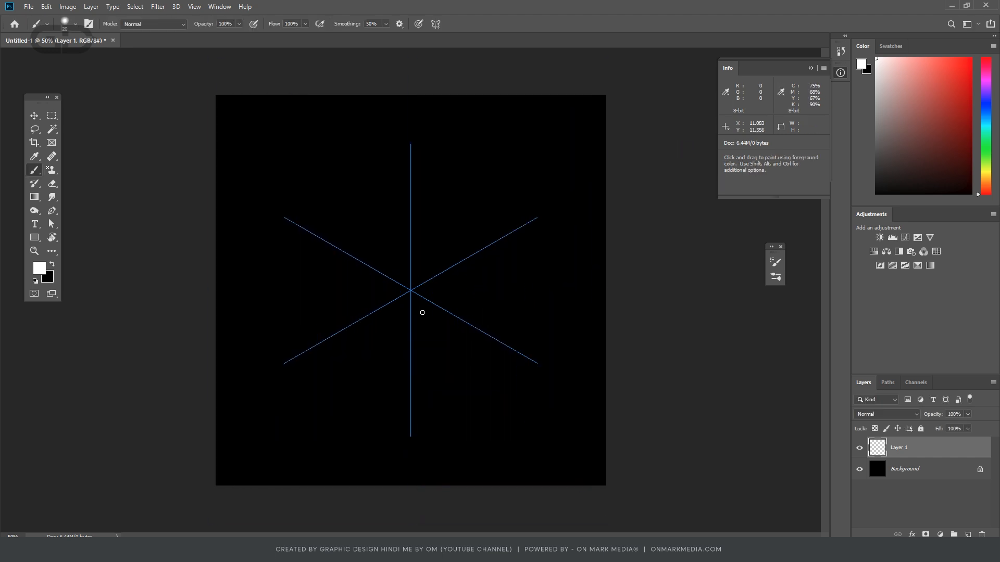
key("ctrl+t")
mouse_move(538, 143)
left_mouse_down()
mouse_move(465, 212)
mouse_move(456, 235)
left_mouse_up()
key("Return")
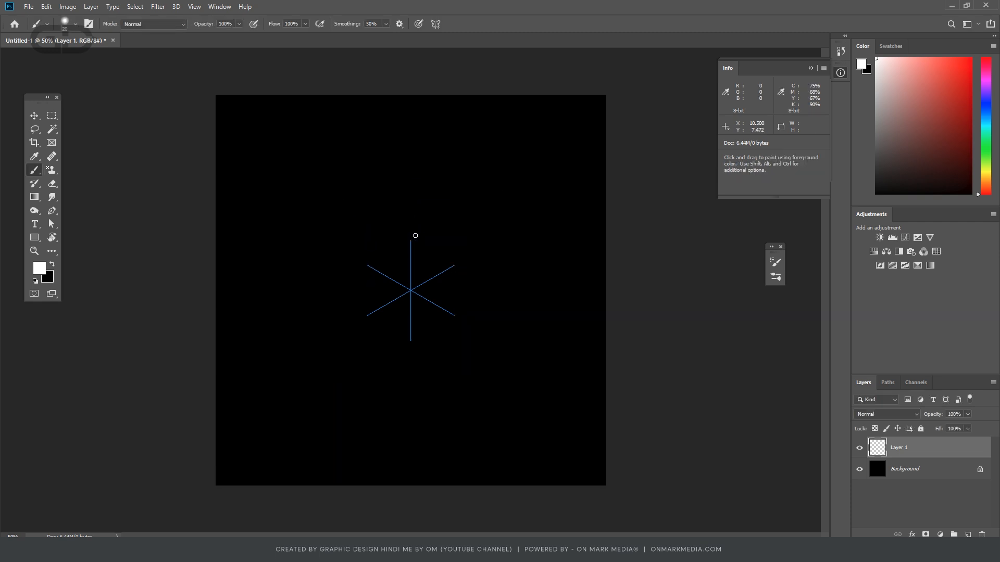
- Reduce the brush to 8 px and paint a six-petal flower around the centre with nested petals beyond each tip
key("ctrl+plus")
key("ctrl+plus")
key("ctrl+plus")
key("ctrl+plus")
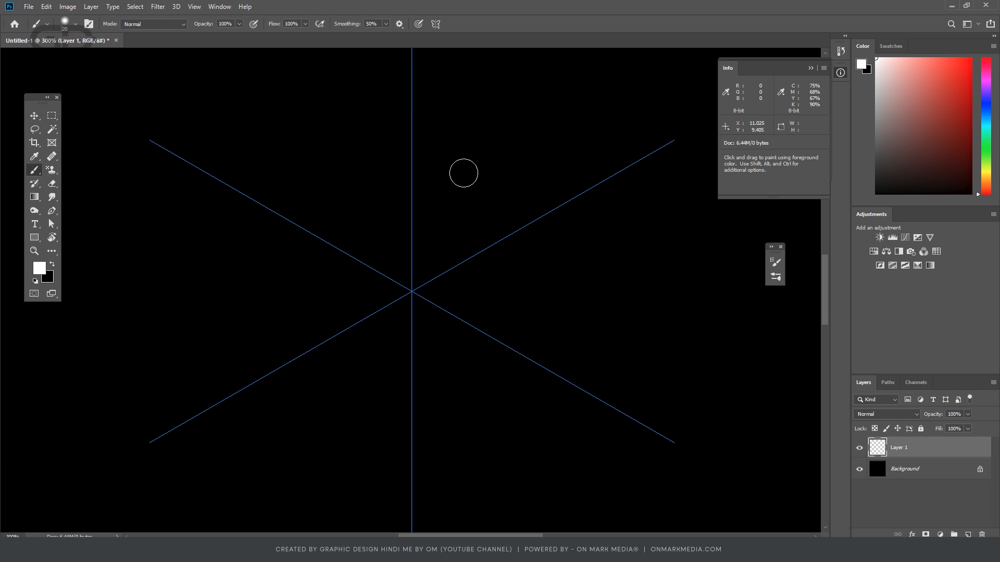
key("bracketleft")
key("ctrl+minus")
key("ctrl+minus")
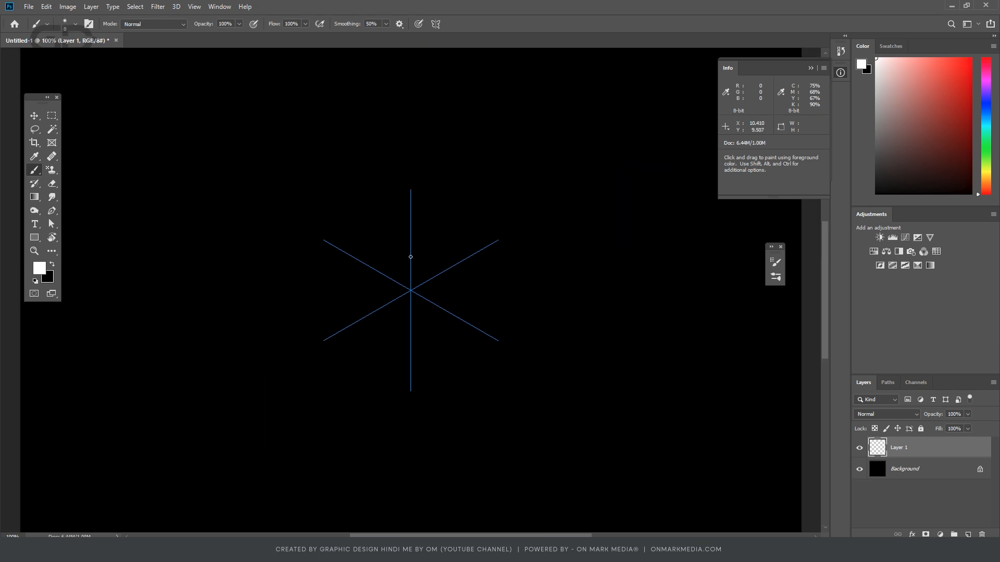
left_click_drag(410, 258, 450, 226)
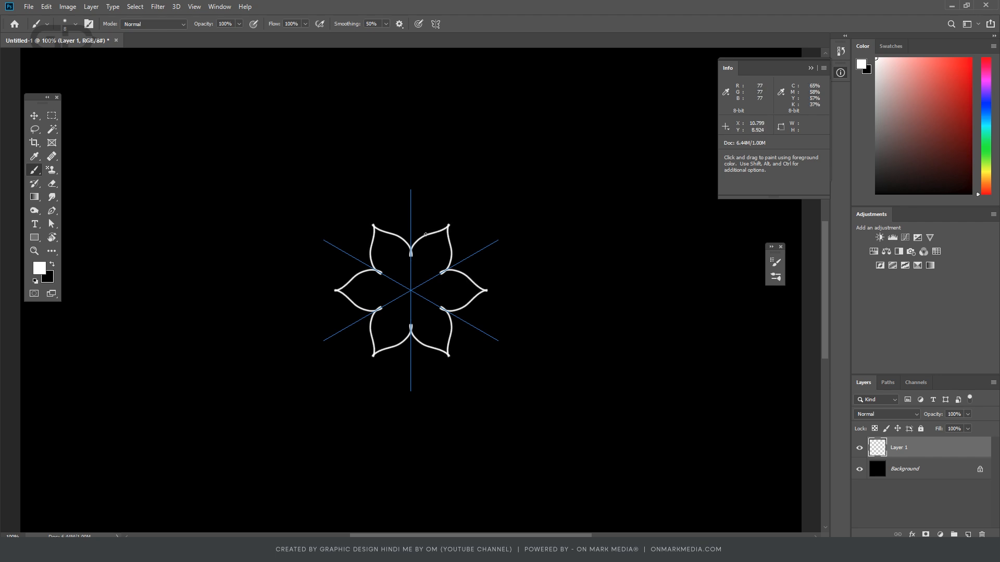
mouse_move(425, 223)
left_mouse_down()
mouse_move(463, 204)
mouse_move(428, 218)
mouse_move(435, 202)
mouse_move(474, 184)
left_mouse_up()
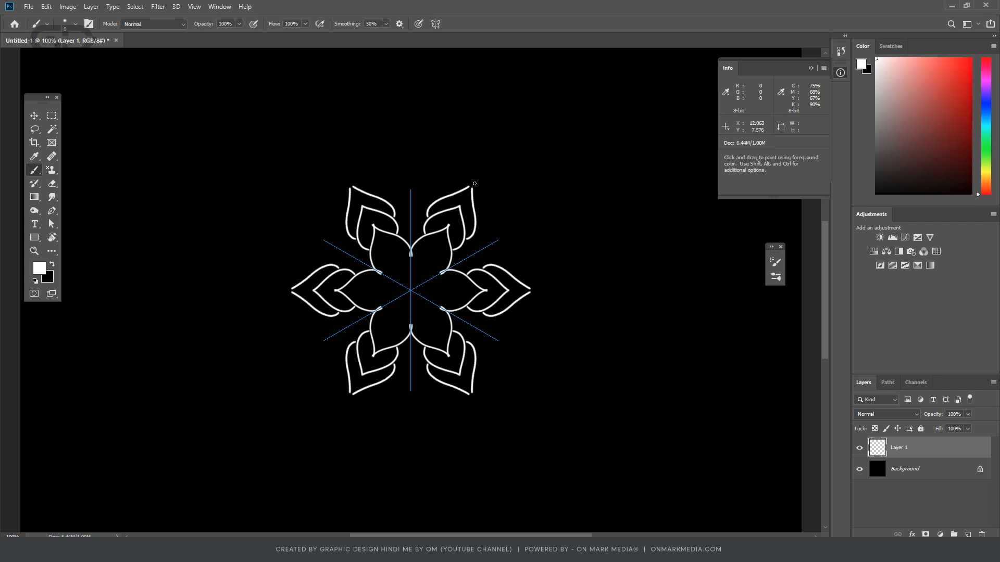
- Paint long pointed petals between the nested ones with slim leaf shapes along the symmetry axes, undoing a stray stroke
mouse_move(476, 227)
left_mouse_down()
mouse_move(549, 210)
mouse_move(526, 224)
left_mouse_up()
left_click_drag(462, 260, 501, 239)
left_click_drag(429, 215, 464, 199)
left_click_drag(411, 157, 407, 192)
key("ctrl+z")
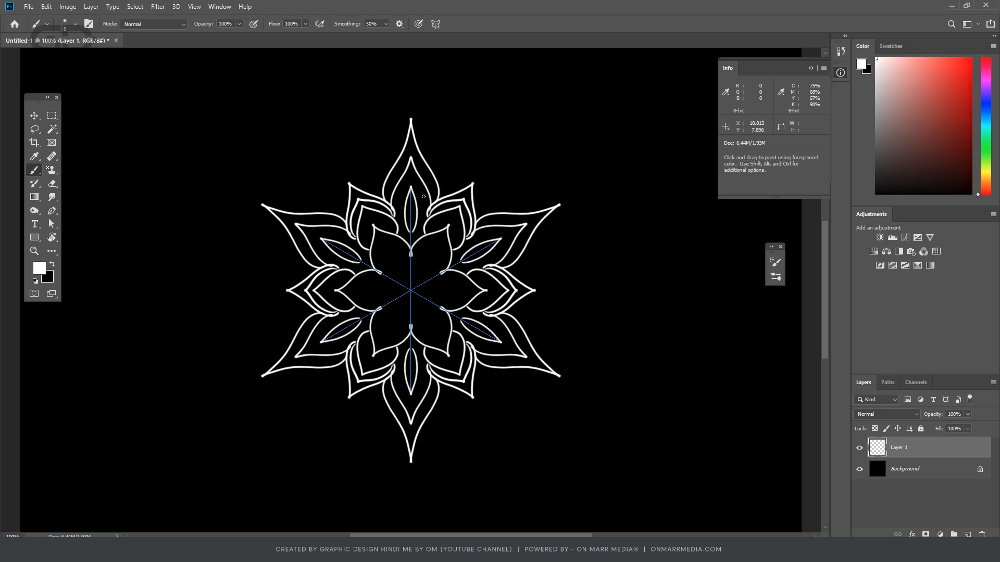
- Paint small pointed details at the tips of the slim leaves and curled petals inside the central flower, undoing unwanted strokes
mouse_move(420, 188)
left_mouse_down()
mouse_move(412, 158)
mouse_move(419, 191)
left_mouse_up()
key("ctrl+z")
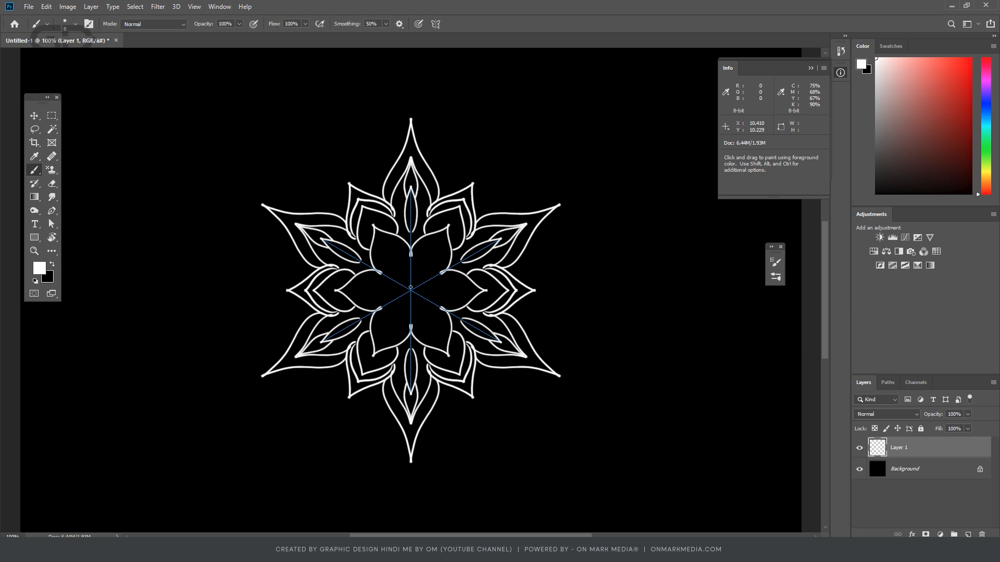
mouse_move(412, 290)
left_mouse_down()
mouse_move(436, 248)
mouse_move(411, 290)
mouse_move(418, 327)
left_mouse_up()
key("ctrl+z")
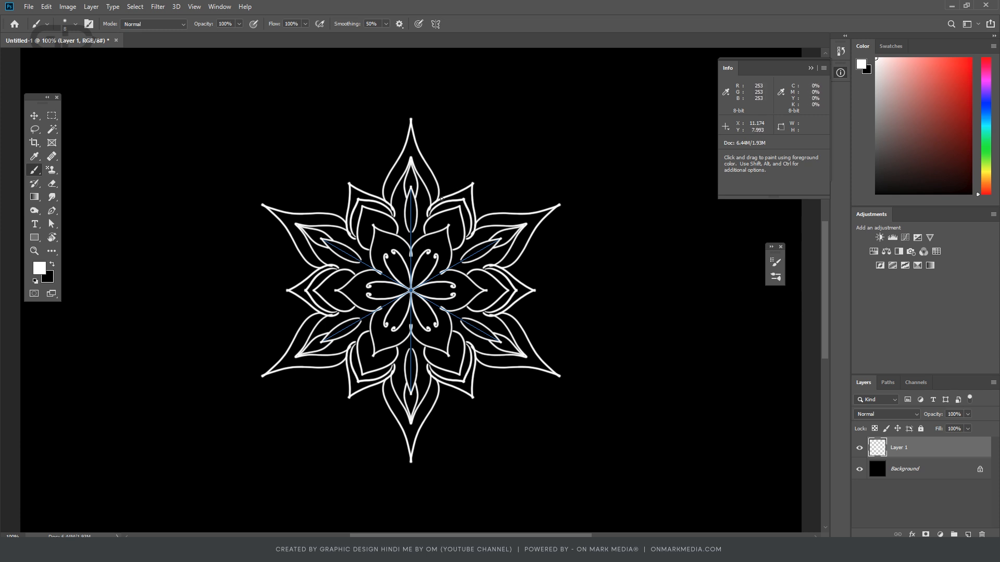
- Set the brush spacing to 188% and hardness to 75% for a dotted stroke, and enlarge the brush
left_click(219, 7)
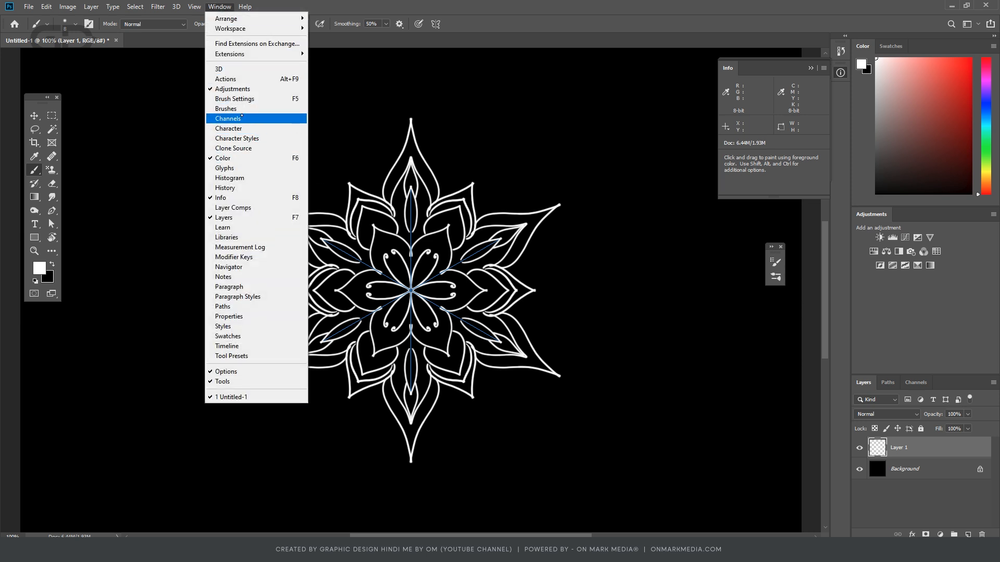
left_click(229, 108)
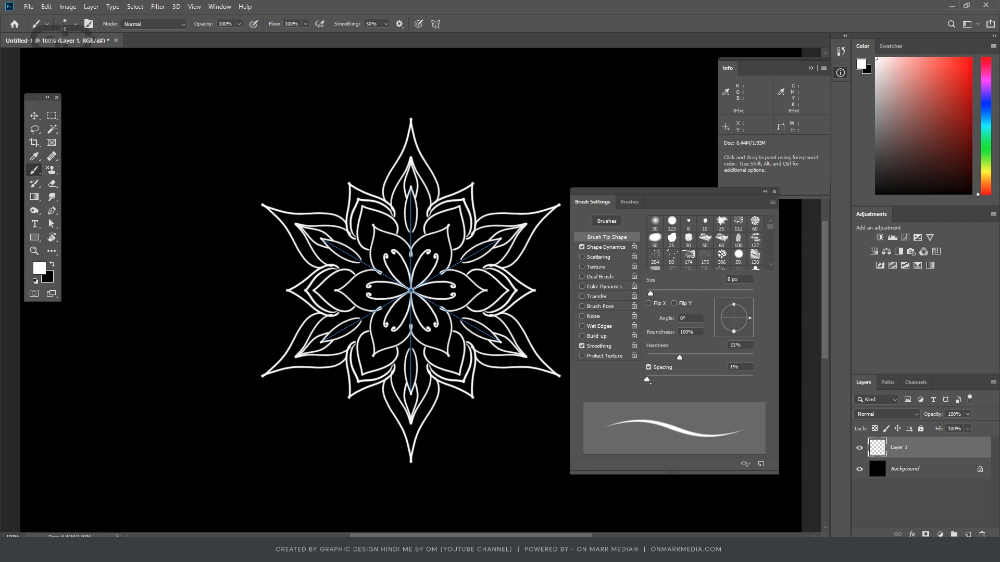
mouse_move(647, 379)
left_mouse_down()
mouse_move(698, 379)
mouse_move(697, 359)
mouse_move(723, 379)
left_mouse_up()
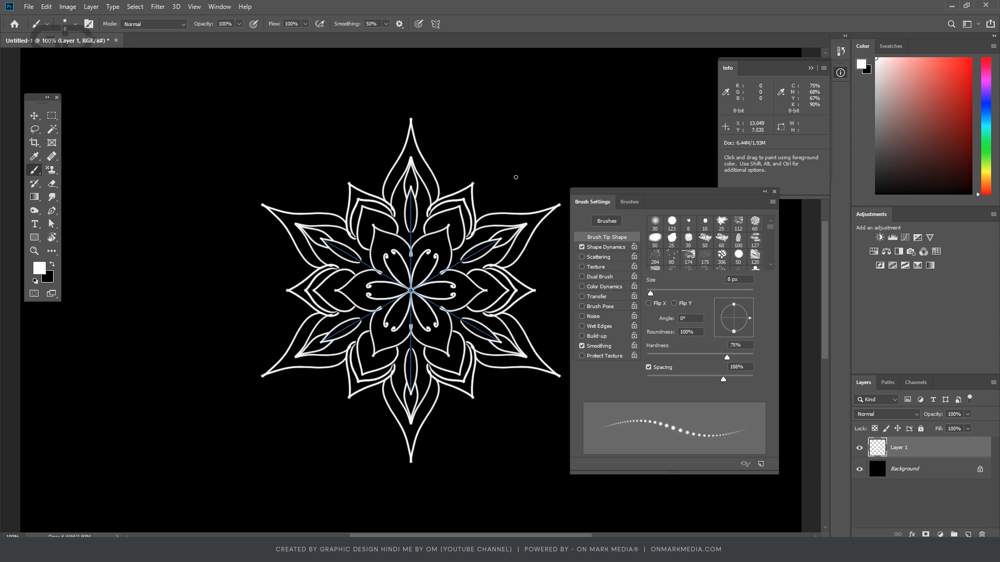
key("F5")
key("bracketright")
key("bracketright")
key("bracketright")
key("bracketright")
key("bracketright")
key("bracketright")
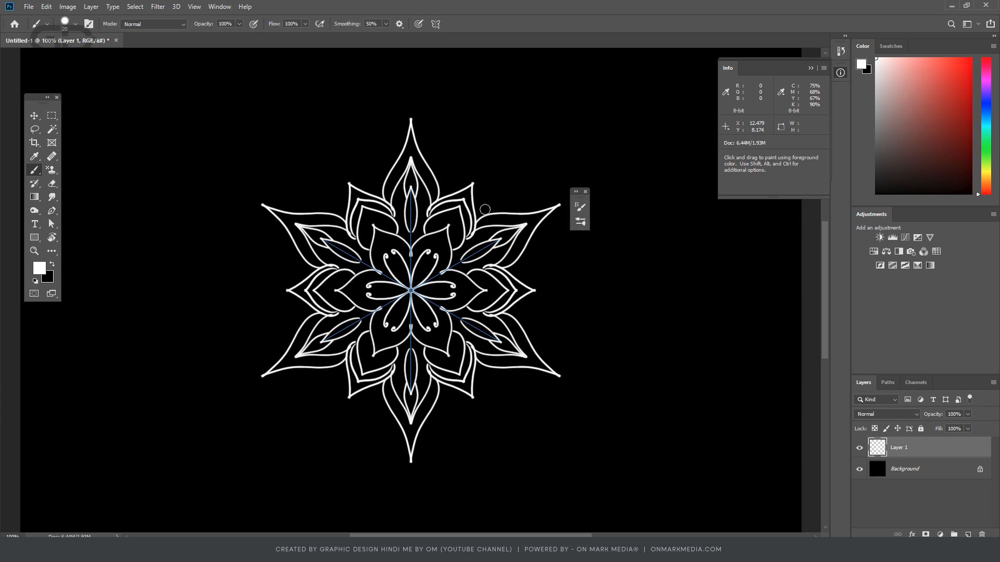
- Paint dotted lines along the outer petals and dotted loops and small hearts around the mandala, undoing a stray stroke
left_click_drag(479, 219, 563, 204)
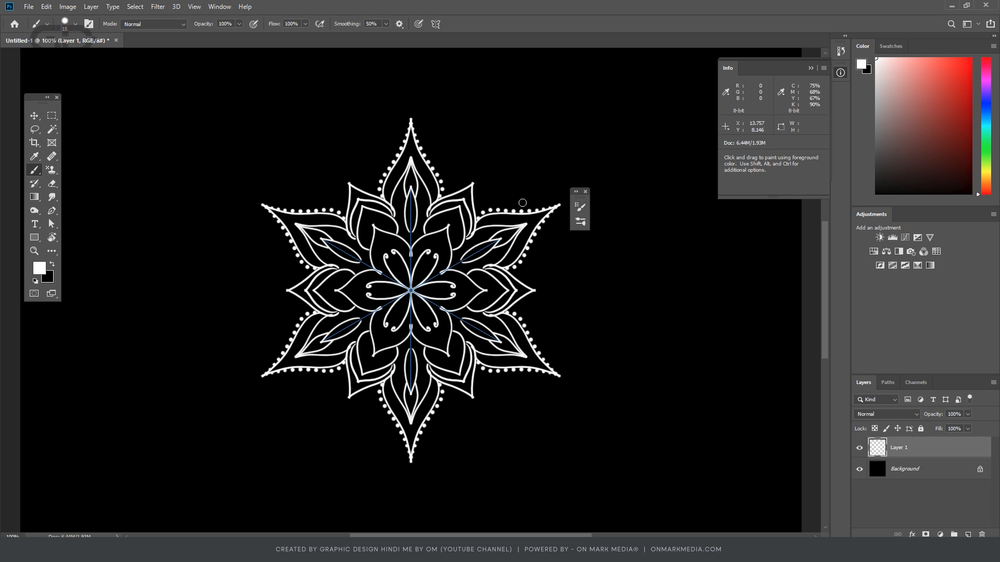
left_click_drag(441, 202, 474, 183)
mouse_move(452, 180)
left_mouse_down()
mouse_move(488, 157)
mouse_move(493, 197)
left_mouse_up()
key("ctrl+z")
mouse_move(453, 184)
left_mouse_down()
mouse_move(460, 163)
mouse_move(438, 132)
mouse_move(434, 157)
left_mouse_up()
mouse_move(385, 127)
left_mouse_down()
mouse_move(417, 68)
mouse_move(413, 76)
left_mouse_up()
mouse_move(345, 179)
left_mouse_down()
mouse_move(316, 125)
mouse_move(277, 174)
left_mouse_up()
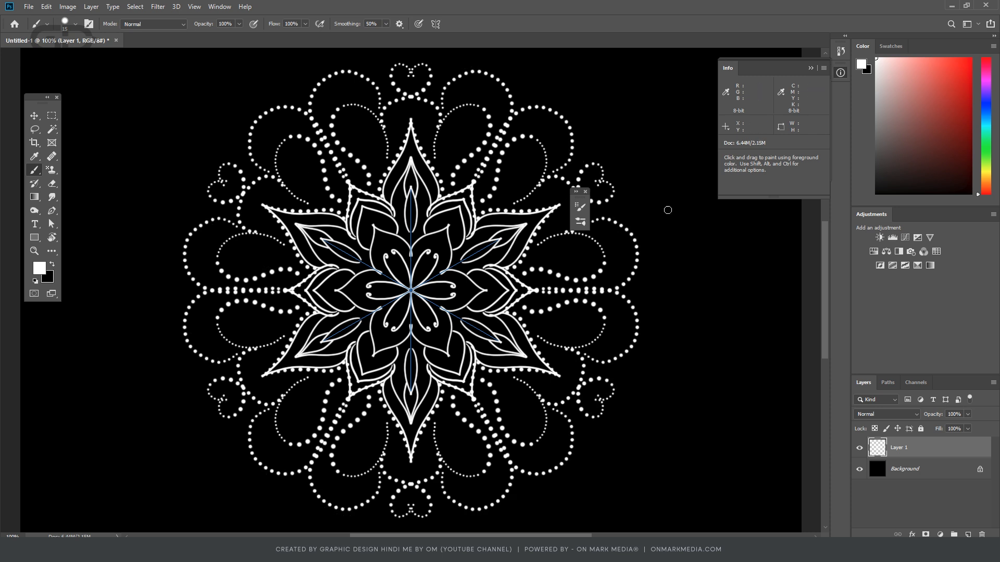
- Set the brush spacing back to 1% for a continuous stroke
left_click(245, 6)
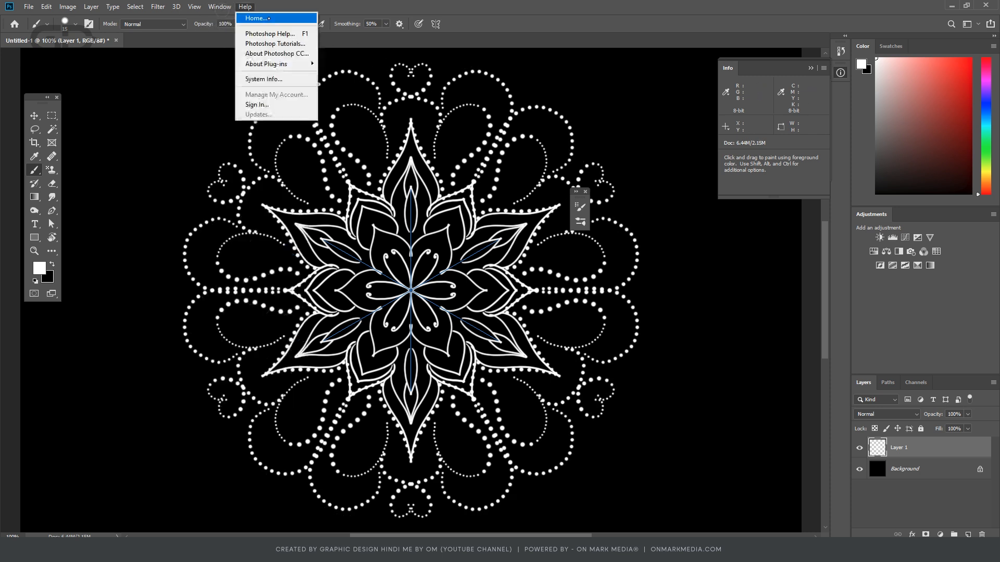
mouse_move(217, 5)
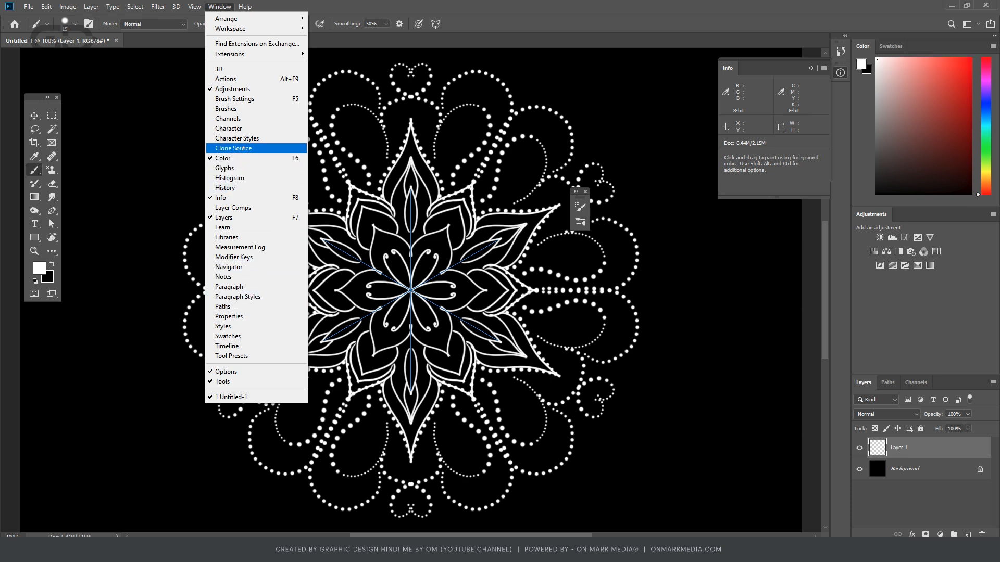
left_click(234, 99)
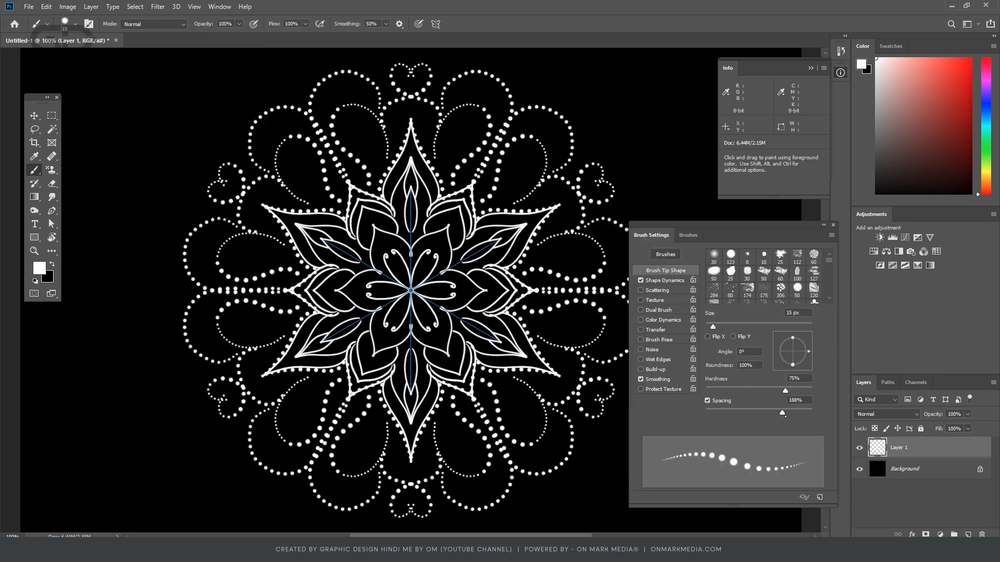
left_click_drag(734, 413, 706, 412)
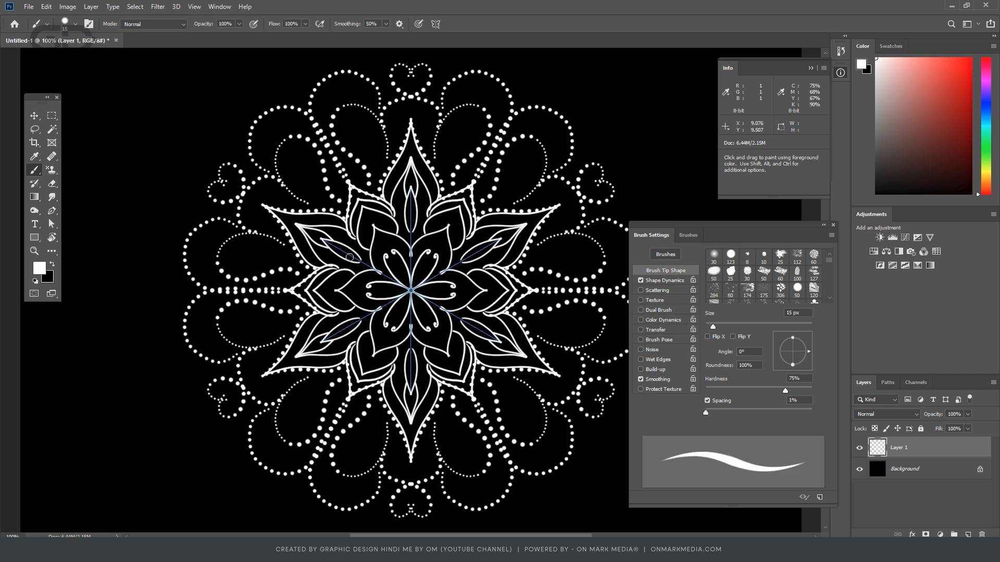
- Paint solid spikes and large pointed petals over the dotted loops around the mandala
mouse_move(307, 270)
left_mouse_down()
mouse_move(262, 258)
mouse_move(192, 290)
left_mouse_up()
left_click_drag(345, 178, 295, 92)
left_click(282, 92)
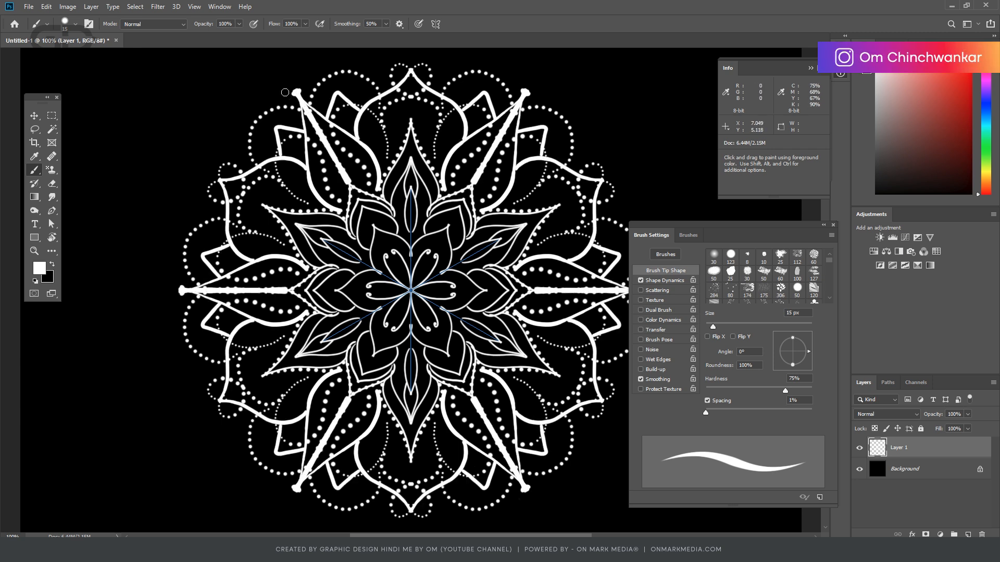
- Paint thick strokes at the mandala's centre and small accents around its outer edge, undoing a stray stroke
left_click_drag(414, 287, 448, 225)
mouse_move(442, 231)
left_mouse_down()
mouse_move(441, 215)
mouse_move(460, 208)
left_mouse_up()
mouse_move(262, 205)
left_mouse_down()
mouse_move(224, 182)
mouse_move(264, 170)
left_mouse_up()
left_click_drag(294, 195, 282, 156)
left_click_drag(205, 290, 129, 187)
key("ctrl+z")
mouse_move(298, 157)
left_mouse_down()
mouse_move(277, 142)
mouse_move(259, 178)
mouse_move(428, 236)
mouse_move(461, 294)
mouse_move(397, 317)
mouse_move(274, 227)
mouse_move(234, 246)
mouse_move(239, 303)
mouse_move(364, 326)
left_mouse_up()
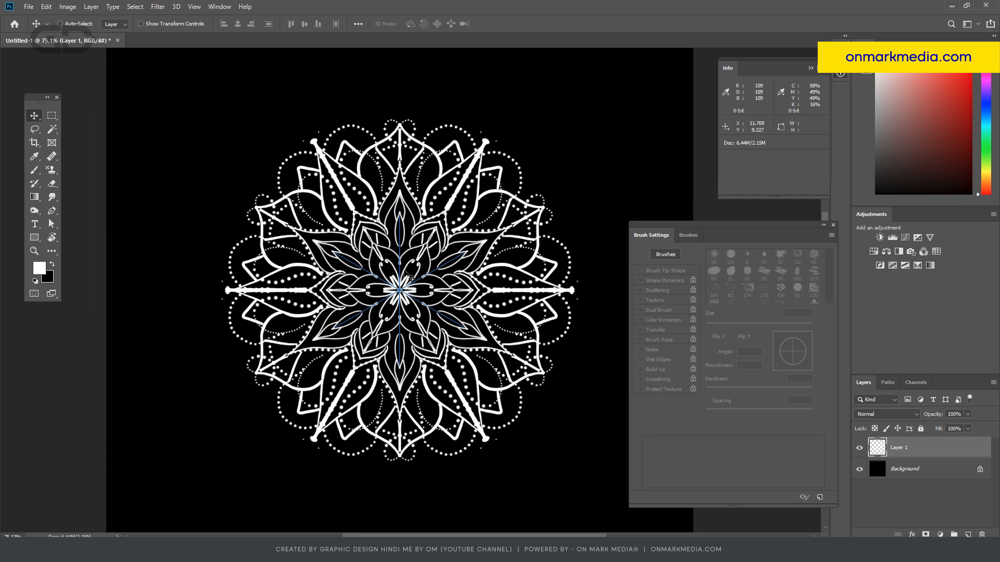
- Hide the mandala layer, try painting looping symmetrical petals on a new layer, and undo the strokes
left_click(859, 449)
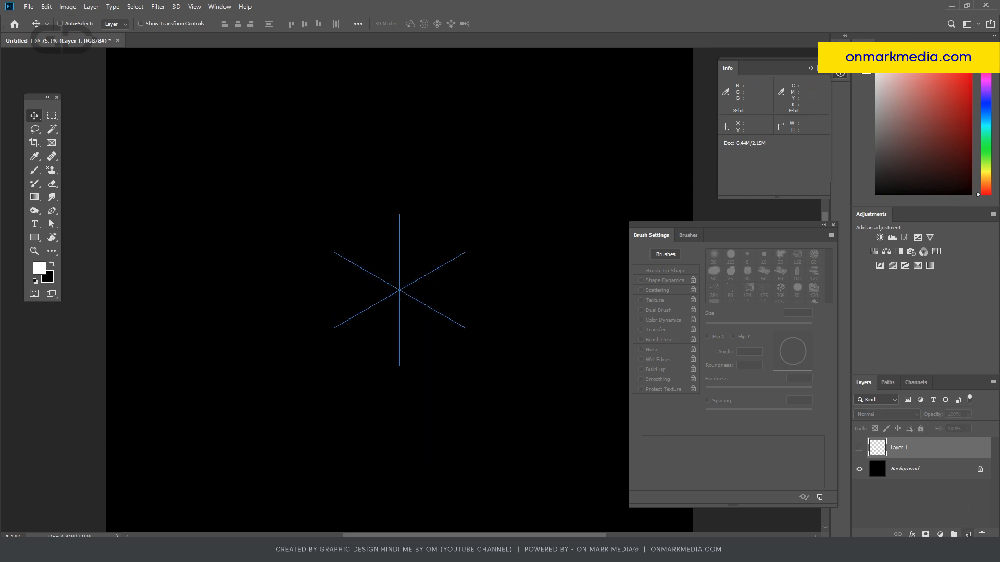
left_click(968, 535)
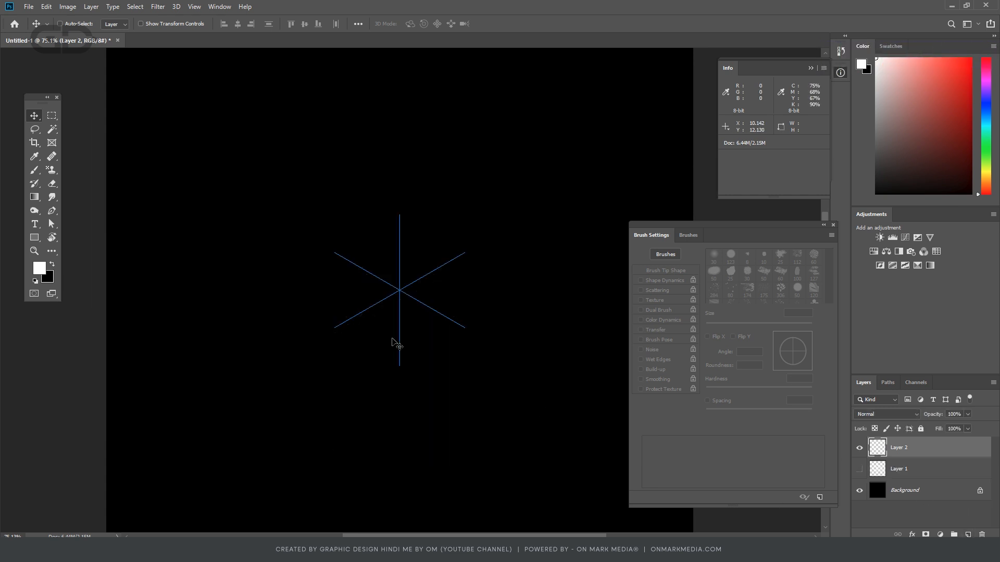
key("b")
mouse_move(402, 259)
left_mouse_down()
mouse_move(402, 214)
mouse_move(435, 217)
mouse_move(433, 241)
left_mouse_up()
key("ctrl+z")
mouse_move(402, 288)
left_mouse_down()
mouse_move(406, 265)
mouse_move(477, 209)
mouse_move(480, 188)
mouse_move(464, 153)
mouse_move(472, 131)
mouse_move(506, 109)
mouse_move(534, 109)
mouse_move(549, 128)
mouse_move(539, 145)
mouse_move(470, 187)
mouse_move(440, 225)
mouse_move(431, 217)
mouse_move(455, 202)
mouse_move(505, 195)
mouse_move(520, 177)
mouse_move(512, 162)
mouse_move(476, 176)
mouse_move(401, 289)
left_mouse_up()
mouse_move(404, 246)
left_mouse_down()
mouse_move(415, 223)
mouse_move(405, 178)
mouse_move(414, 150)
mouse_move(430, 105)
mouse_move(471, 78)
left_mouse_up()
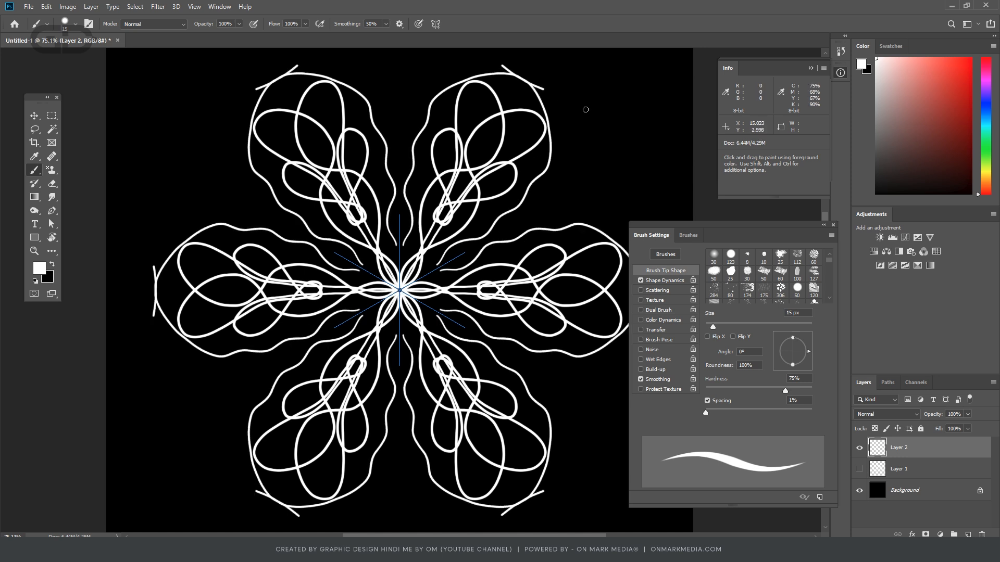
key("ctrl+z")
key("ctrl+z")
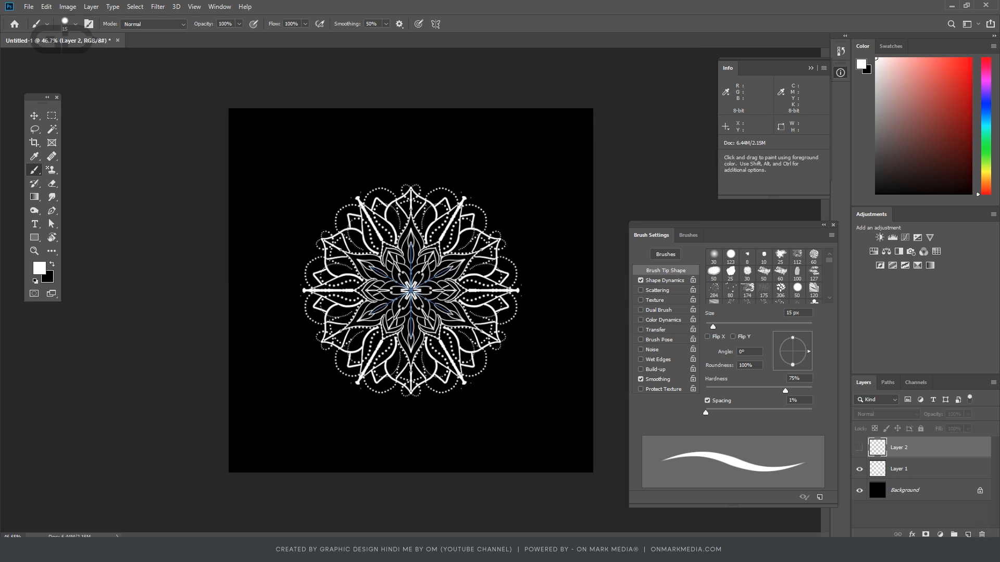
- Add a Violet, Orange gradient fill layer with Radial style, reversed, and clip it to the mandala layer
left_click(925, 535)
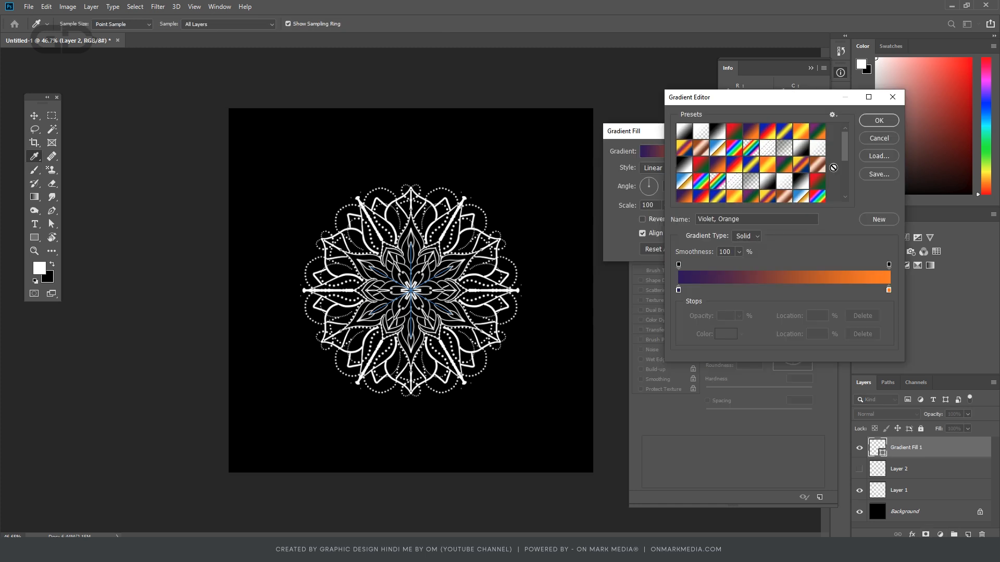
left_click(880, 121)
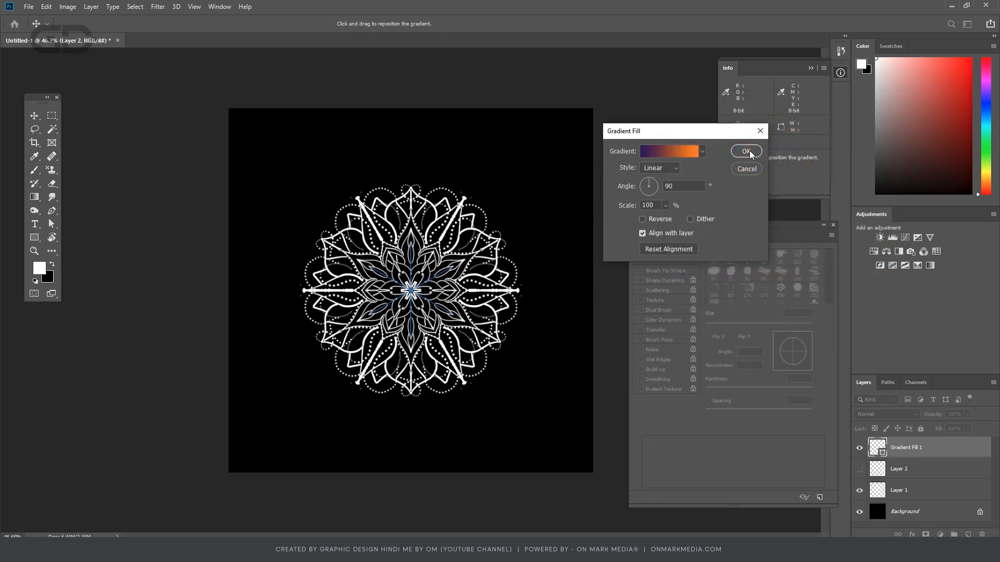
left_click(660, 168)
left_click(656, 187)
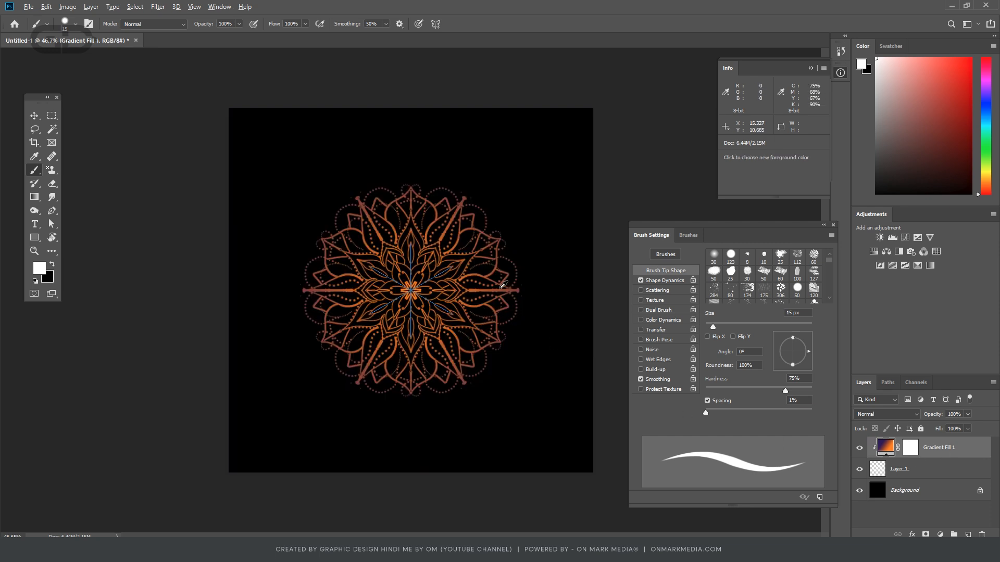
scroll(420, 297, "up", 3)
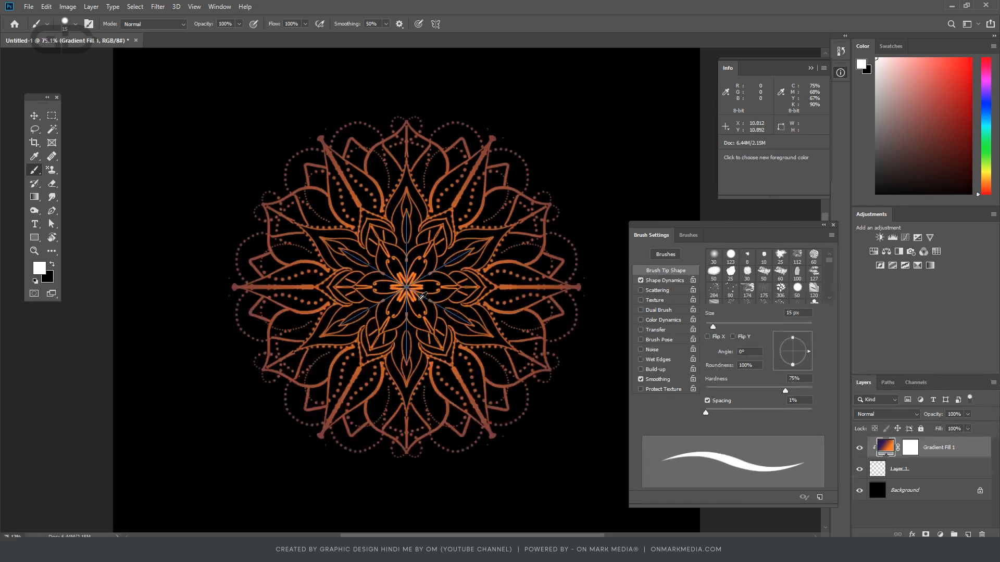
scroll(422, 296, "up", 3)
left_click(34, 116)
scroll(360, 288, "down", 4)
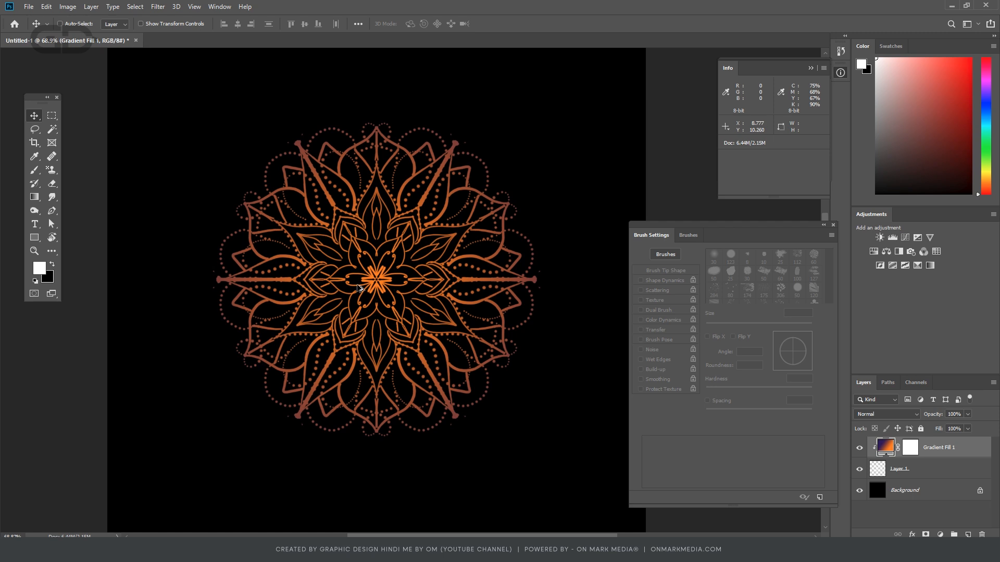
- Duplicate the gradient fill layer and place the copy between the mandala layer and the Background
left_click(944, 495)
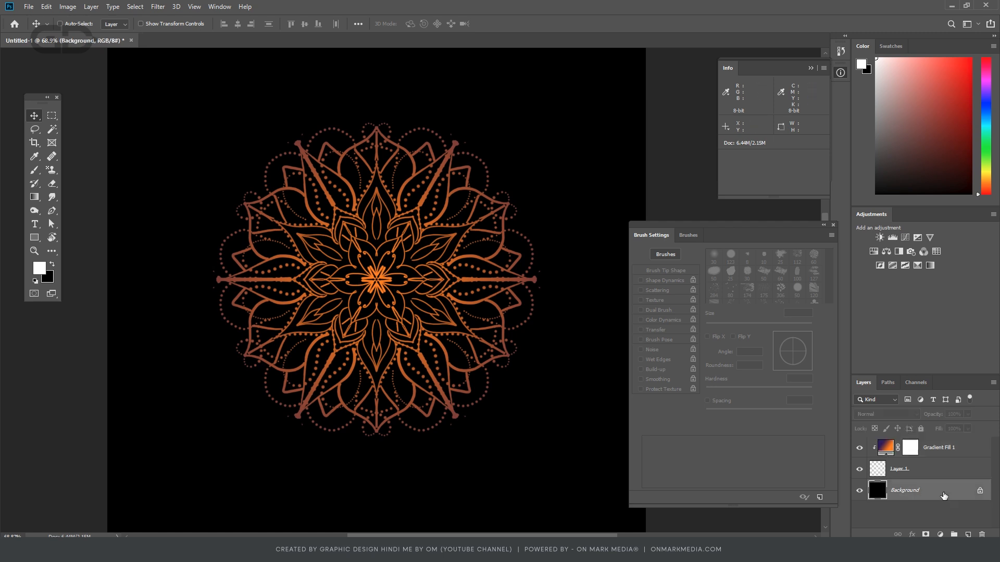
left_click(890, 456)
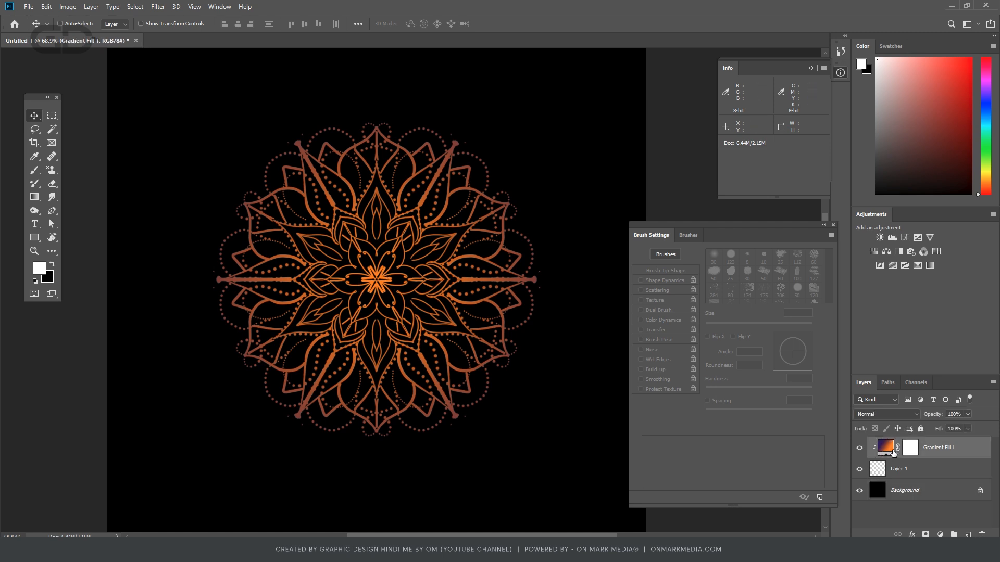
left_click_drag(892, 455, 934, 500)
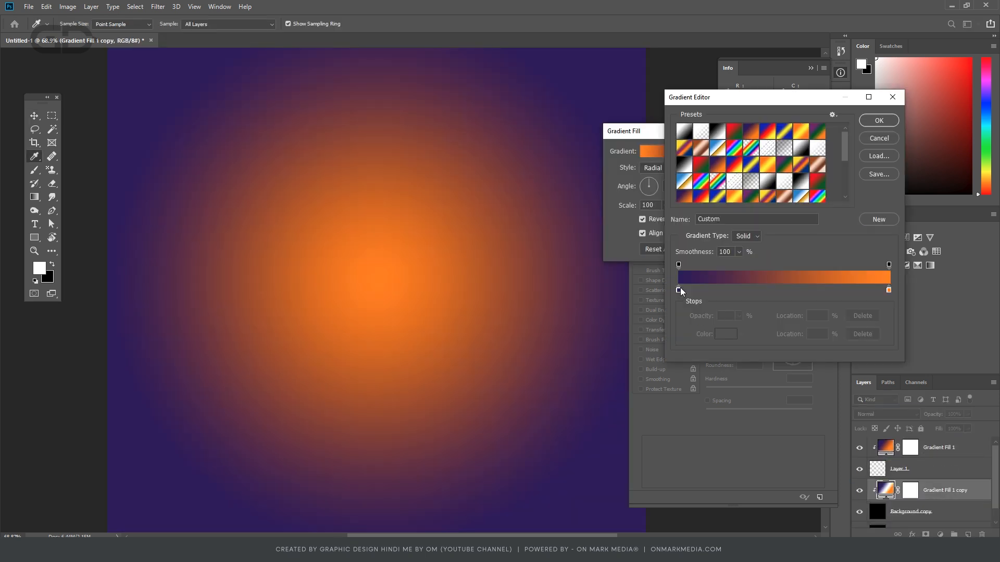
- Swap the stops in the copied gradient, with orange at 0% and violet at the far end
left_click_drag(681, 287, 776, 284)
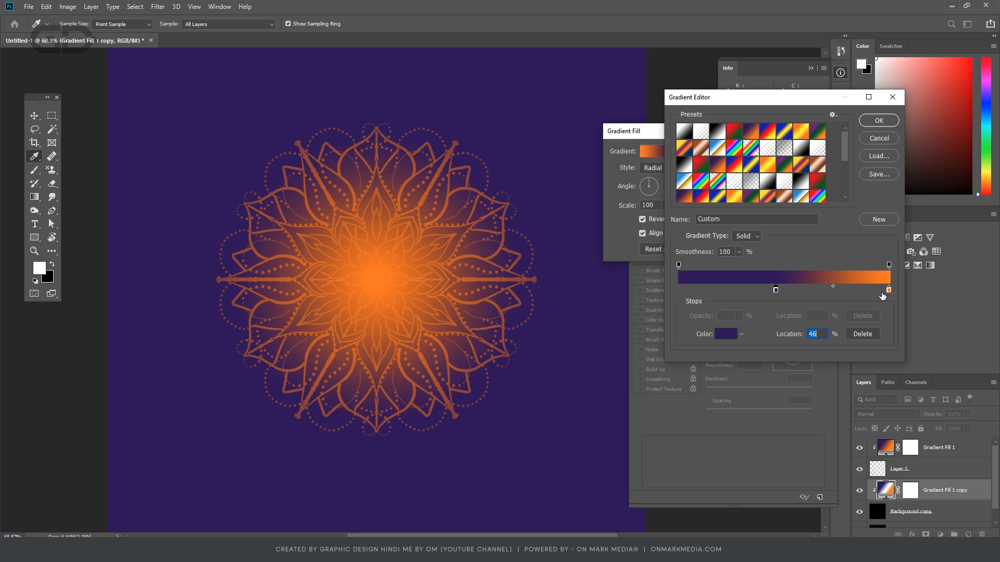
left_click_drag(888, 291, 676, 288)
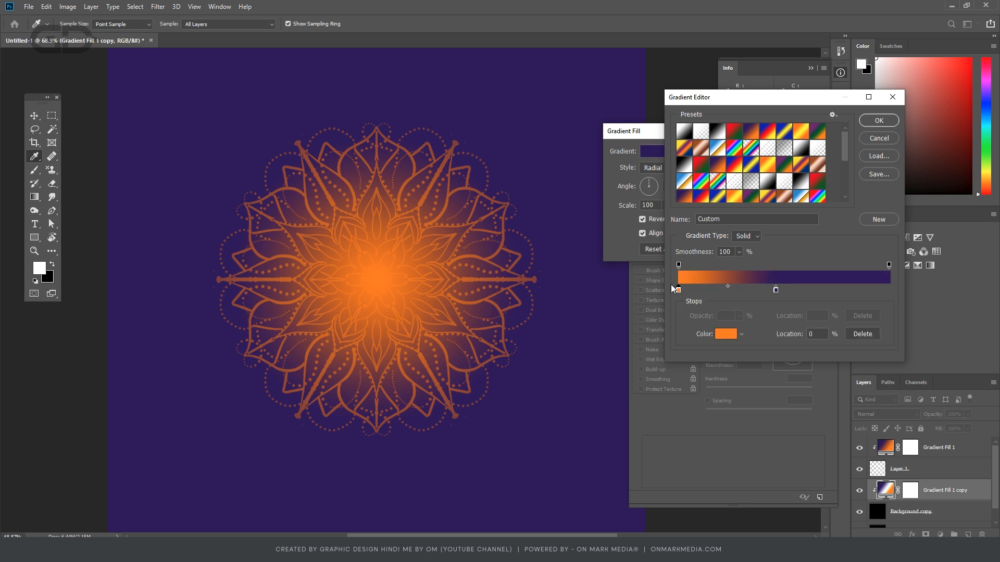
left_click_drag(776, 290, 888, 291)
- Add a middle stop to the copied gradient, try purple for it, and settle on pale yellow
left_click(781, 288)
double_click(780, 290)
left_click(803, 237)
left_click(861, 202)
left_click(833, 226)
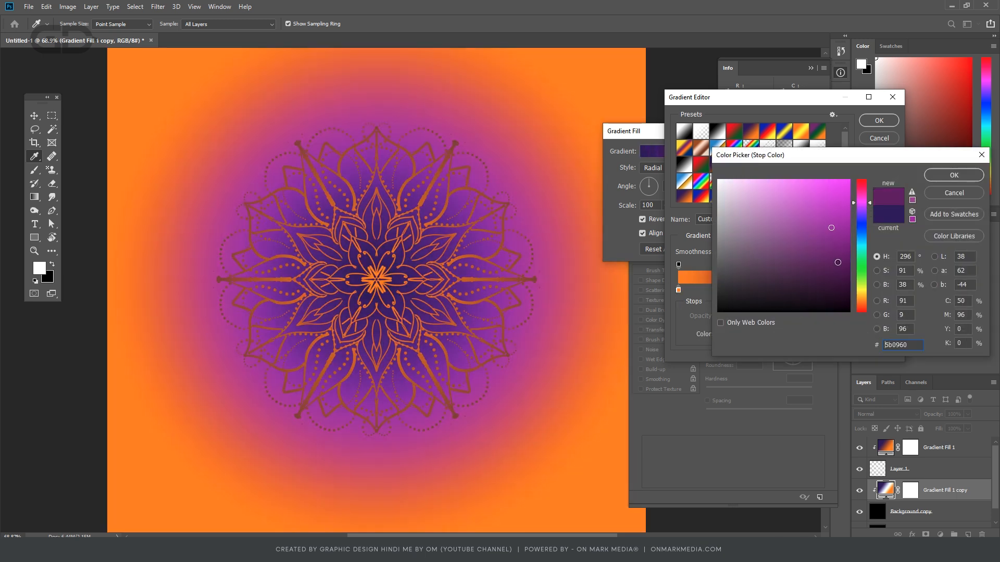
left_click(862, 289)
left_click(820, 223)
left_click(751, 181)
left_click(953, 174)
- Place the pale yellow stop near the gradient's start and the orange stop at 49%, and accept the gradient
left_click_drag(780, 290, 691, 290)
left_click_drag(678, 290, 781, 290)
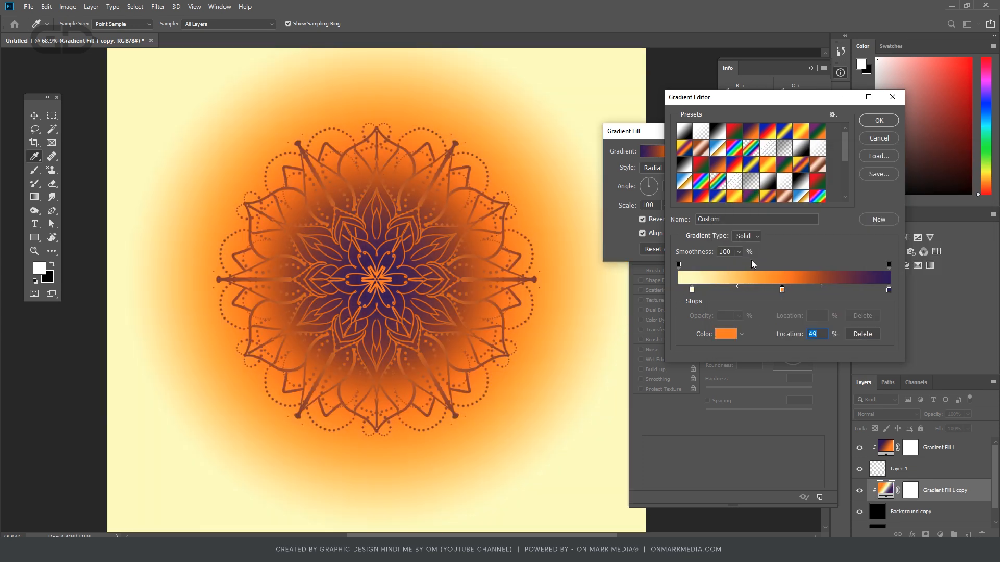
left_click(879, 121)
- Turn off Reverse for the copied gradient, add a white stop at its start, and shift the pale yellow and orange stops toward the end
left_click(644, 219)
left_click(667, 151)
left_click(678, 290)
left_click_drag(692, 290, 715, 290)
left_click_drag(782, 290, 789, 290)
- Add a bright magenta stop before the violet end of the gradient and move the orange stop to 37%
mouse_move(889, 290)
left_mouse_down()
mouse_move(845, 290)
mouse_move(870, 291)
left_mouse_up()
left_click(887, 289)
double_click(888, 290)
left_click(861, 203)
left_click(844, 205)
left_click(954, 175)
mouse_move(889, 290)
left_mouse_down()
mouse_move(839, 290)
mouse_move(889, 291)
left_mouse_up()
left_click_drag(789, 290, 758, 290)
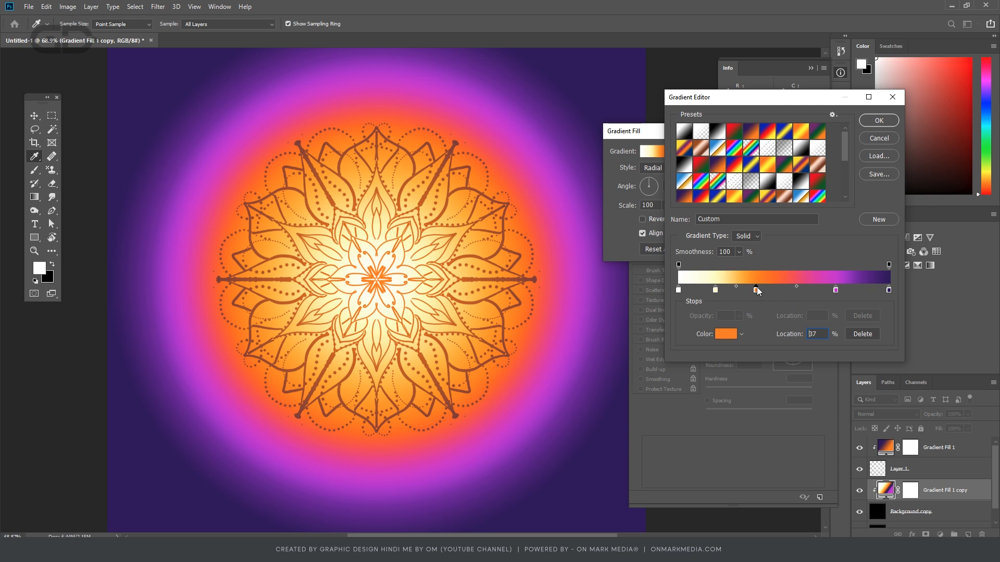
- Recolour the gradient's magenta and orange stops
double_click(839, 290)
left_click(825, 259)
left_click(954, 175)
double_click(759, 290)
left_click(835, 195)
left_click(954, 175)
- Remove the magenta stop and move the orange and pale yellow stops further toward the violet end
left_click_drag(844, 290, 842, 333)
left_click_drag(759, 291, 780, 290)
left_click_drag(715, 291, 728, 290)
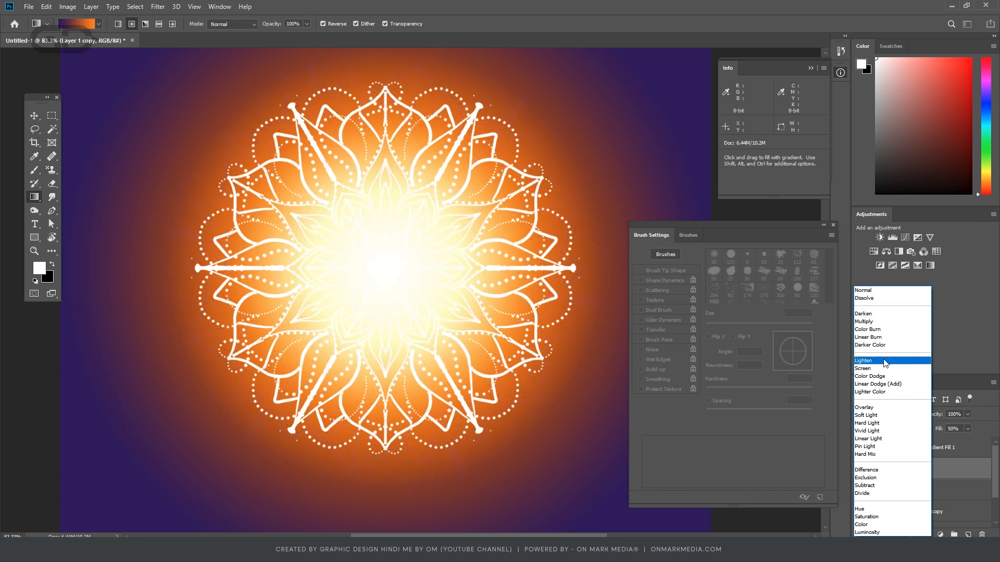
- Set the blend mode of the duplicated mandala layer to Linear Dodge (Add)
left_click(885, 384)
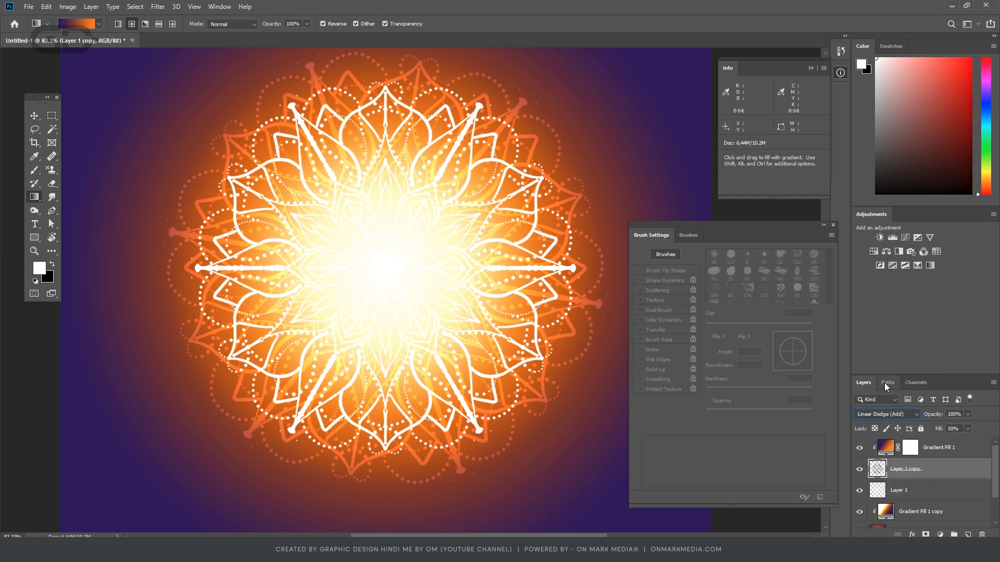